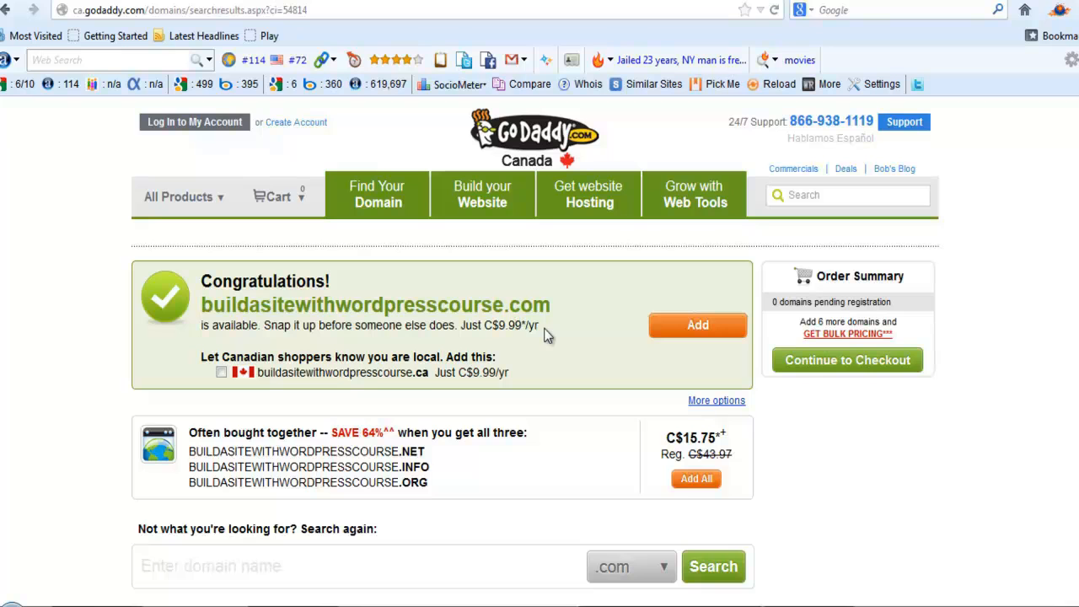
Add buildasitewithwordpresscourse.com to the cart and check out, declining the privacy and website seal add-ons
left_click(687, 329)
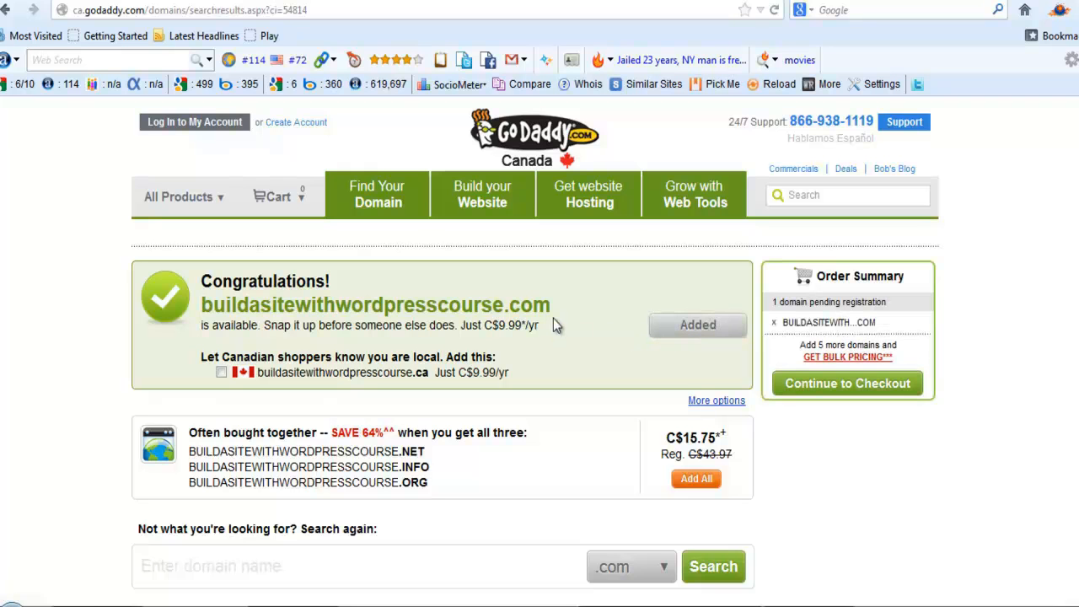
left_click(813, 384)
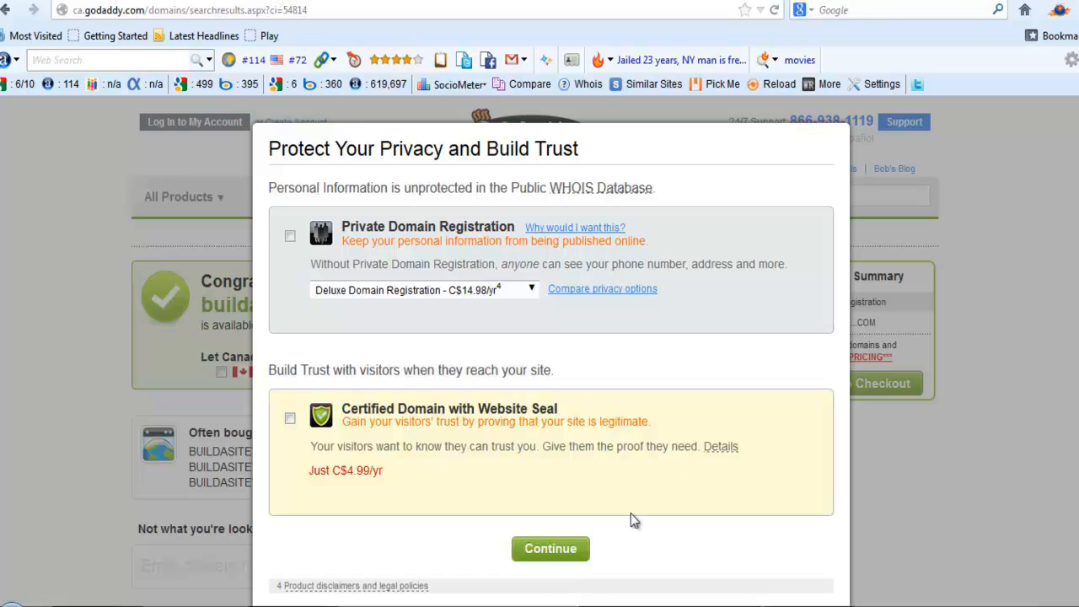
left_click(536, 555)
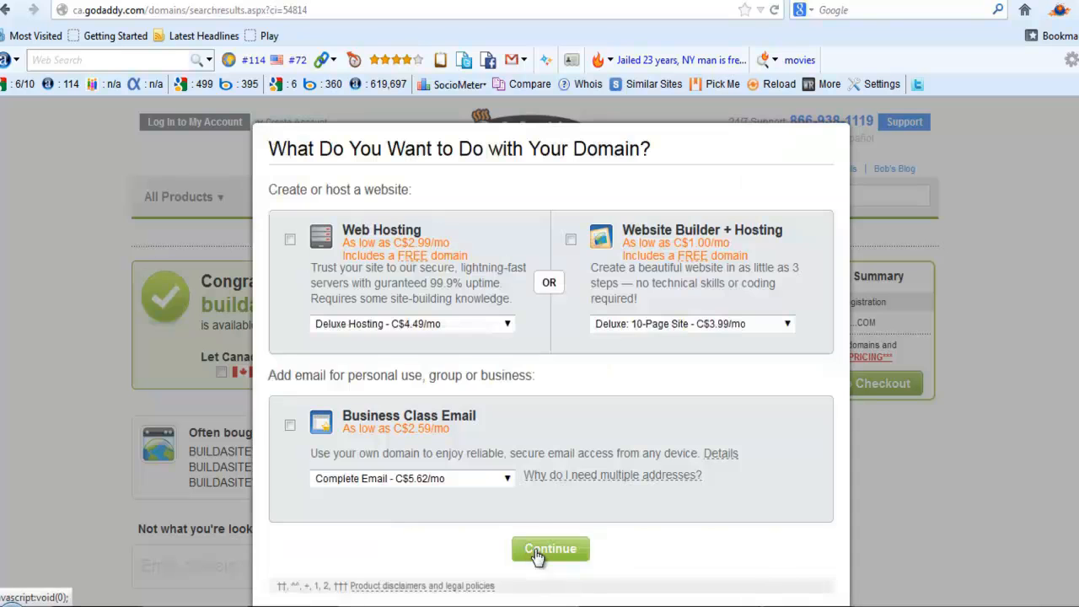
left_click(542, 555)
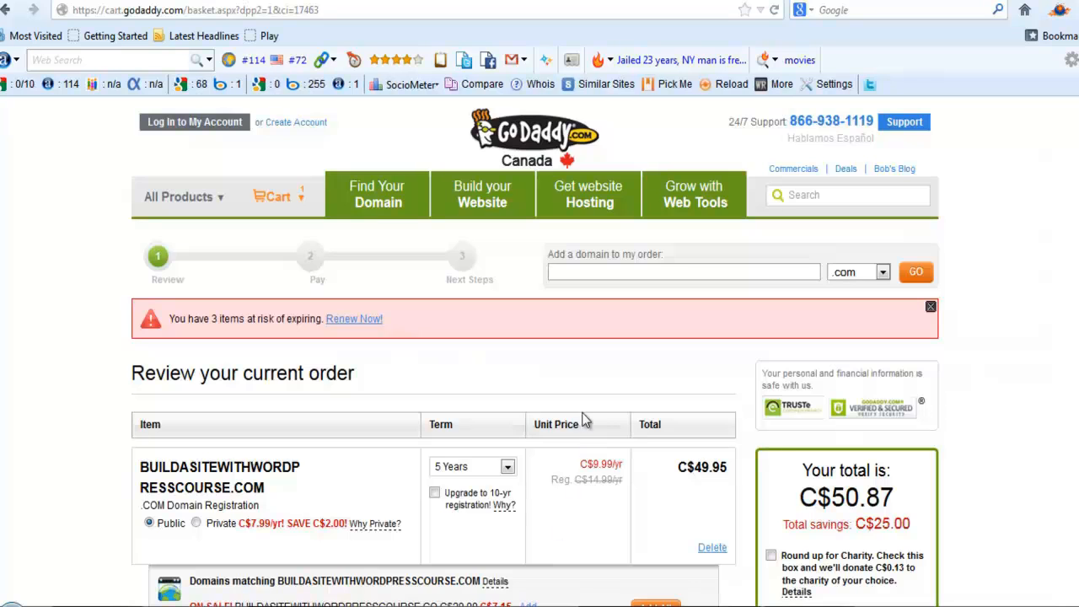
Change the domain registration term from 5 to 2 years, making the total C$20.35, and proceed to checkout
scroll(585, 421, "down", 3)
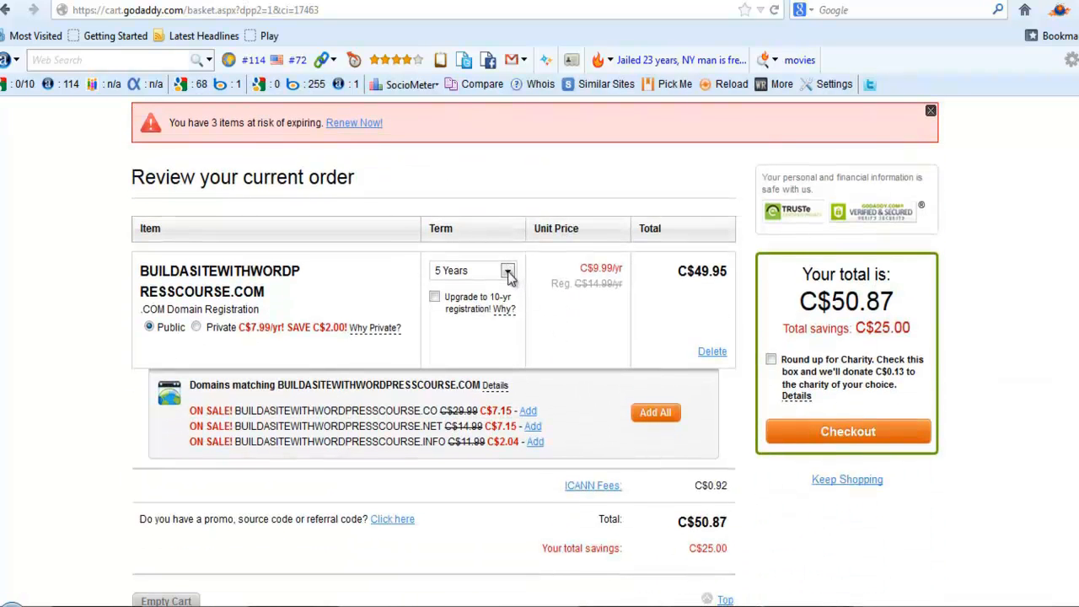
left_click(508, 271)
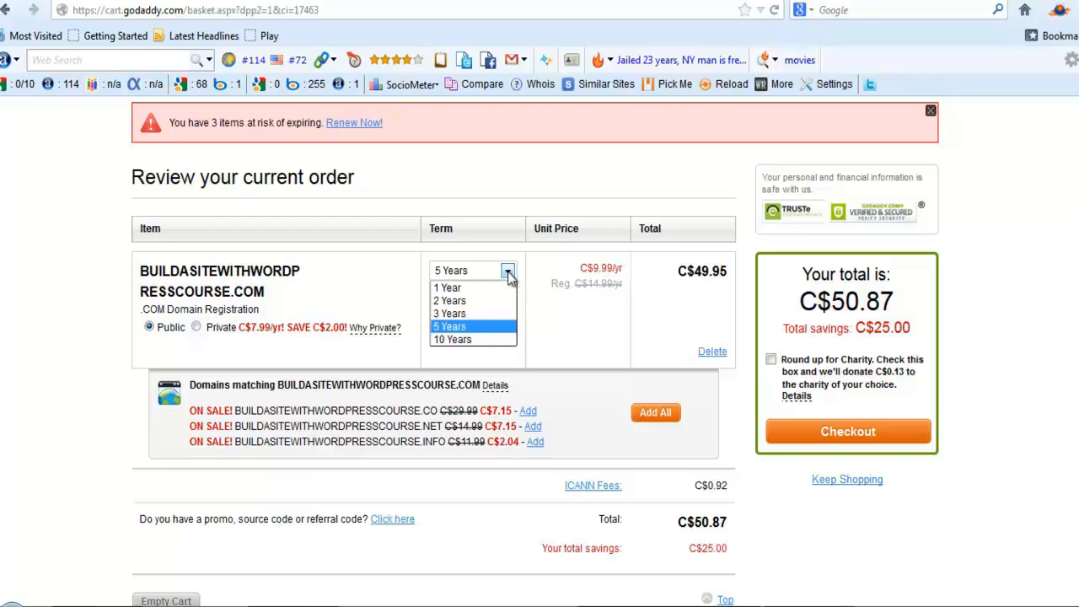
left_click(461, 302)
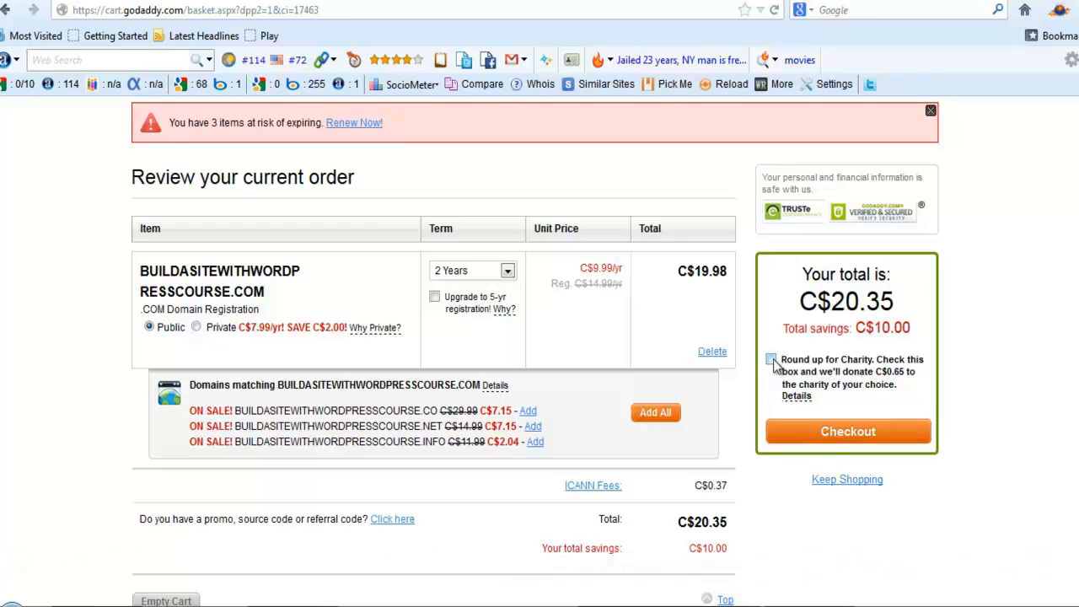
left_click(830, 433)
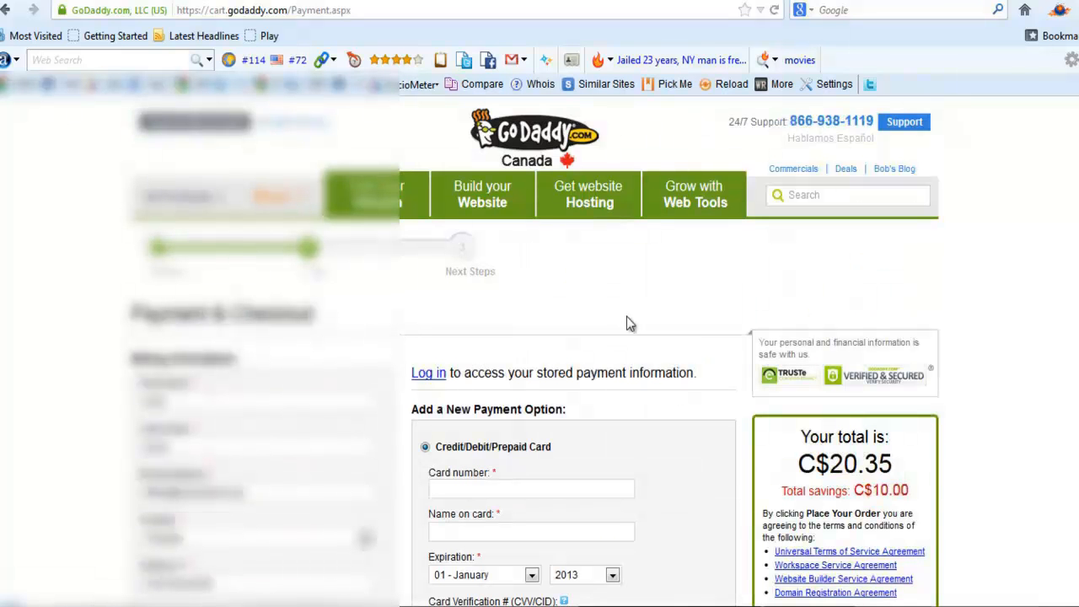
Choose PayPal instead of a card as the payment method for the C$20.35 order
scroll(636, 319, "down", 4)
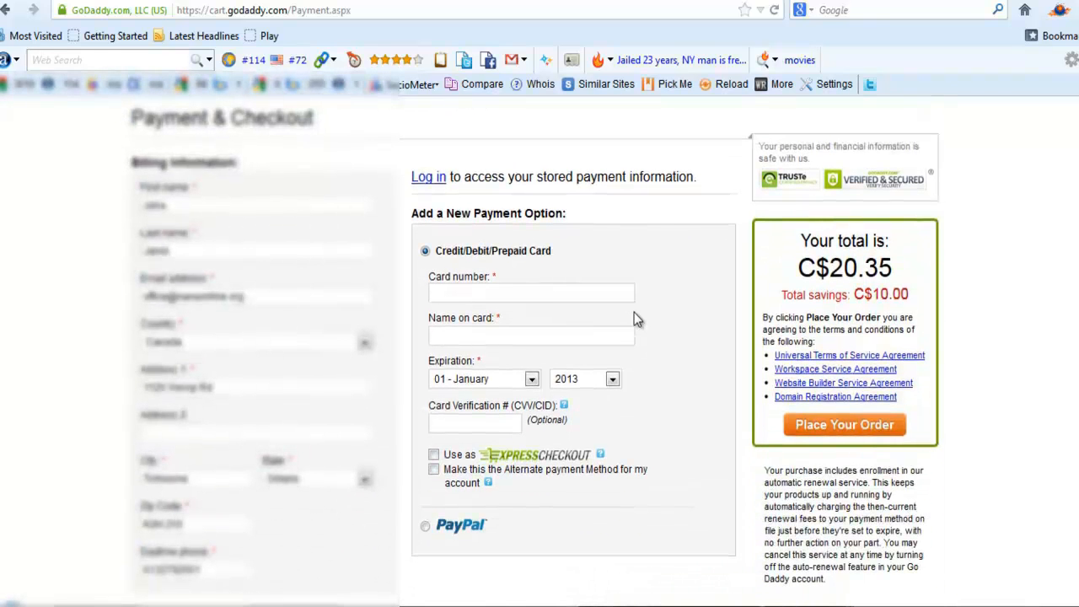
scroll(634, 311, "down", 2)
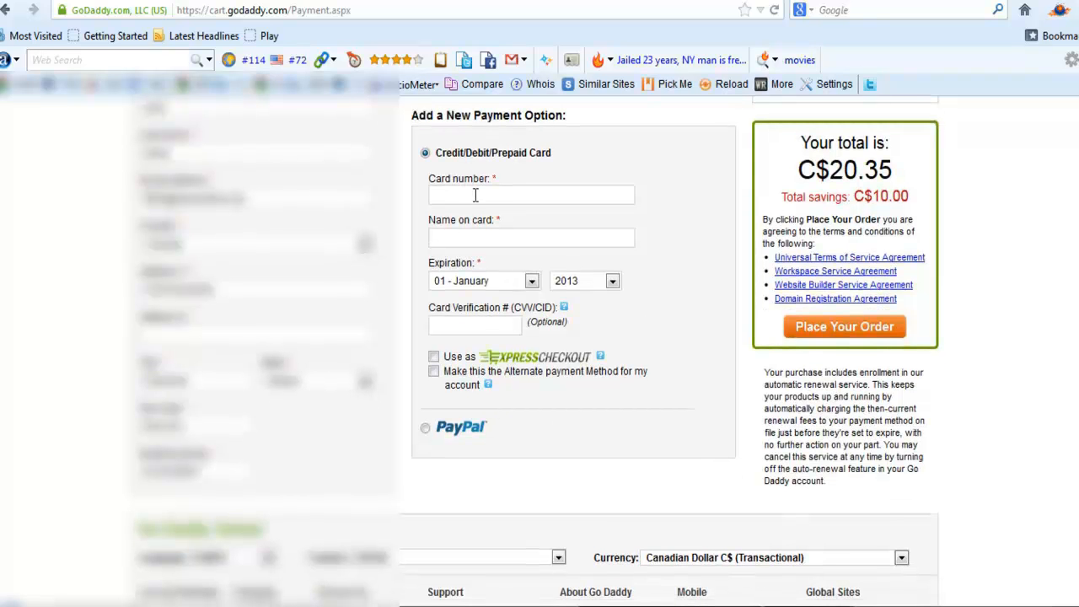
left_click(424, 427)
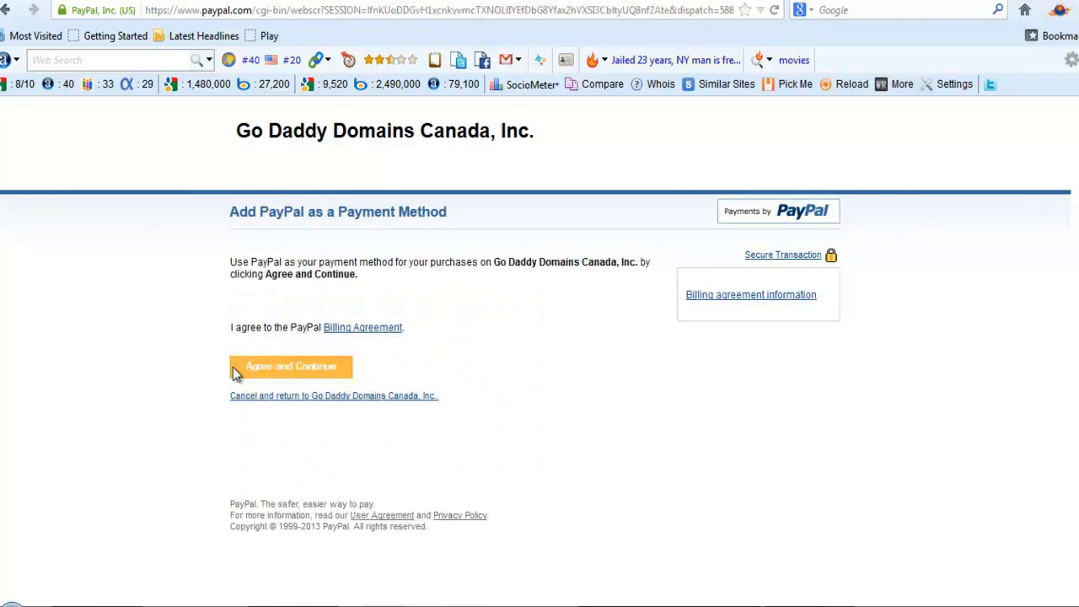
Agree to the PayPal billing agreement with Go Daddy Domains Canada, Inc. and return to GoDaddy
left_click(296, 374)
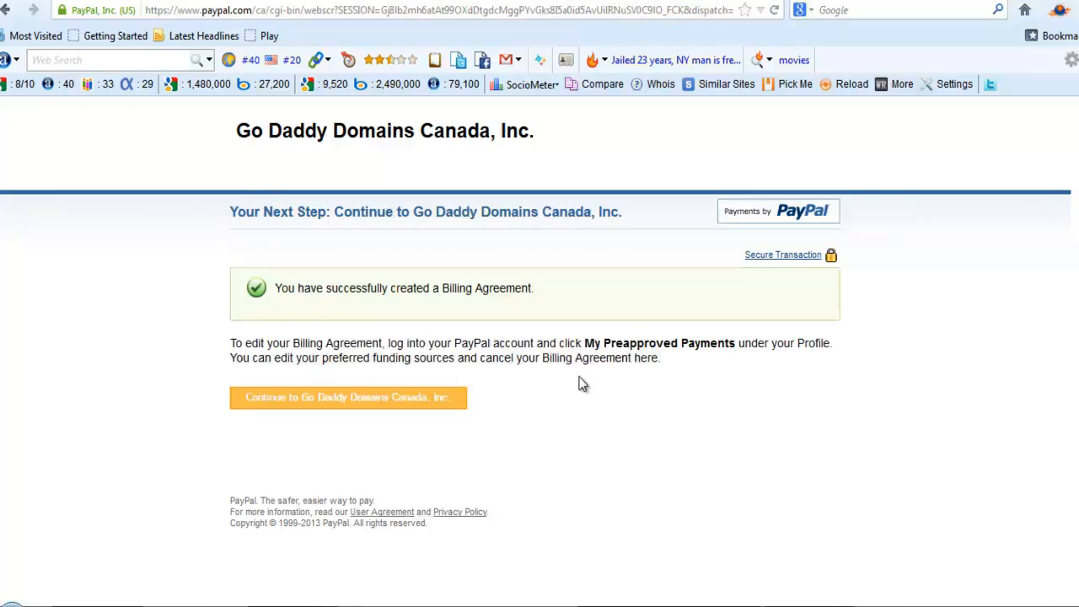
left_click_drag(543, 288, 271, 287)
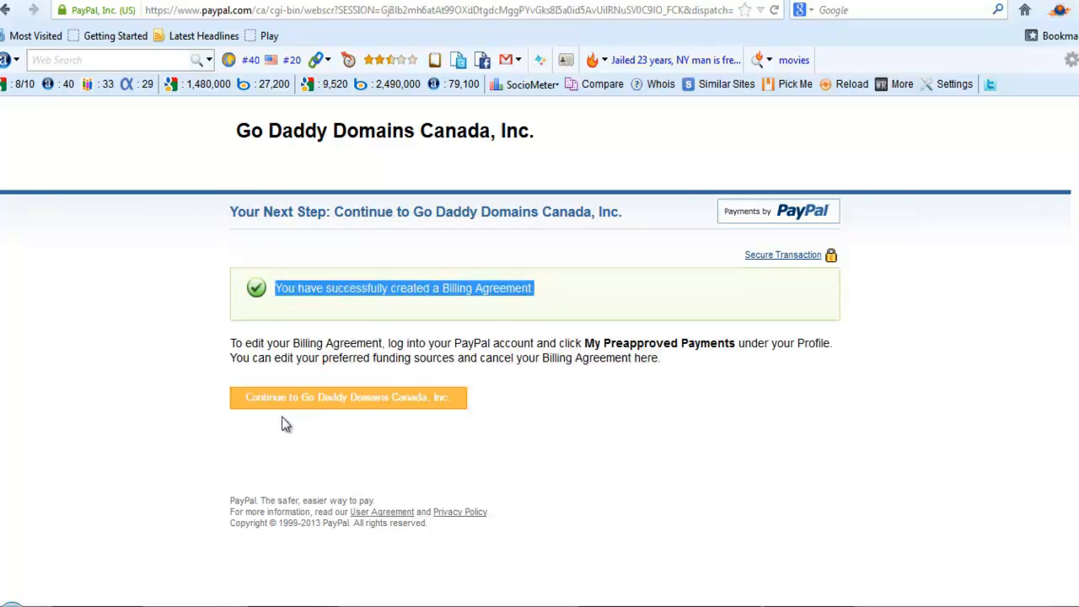
left_click(330, 399)
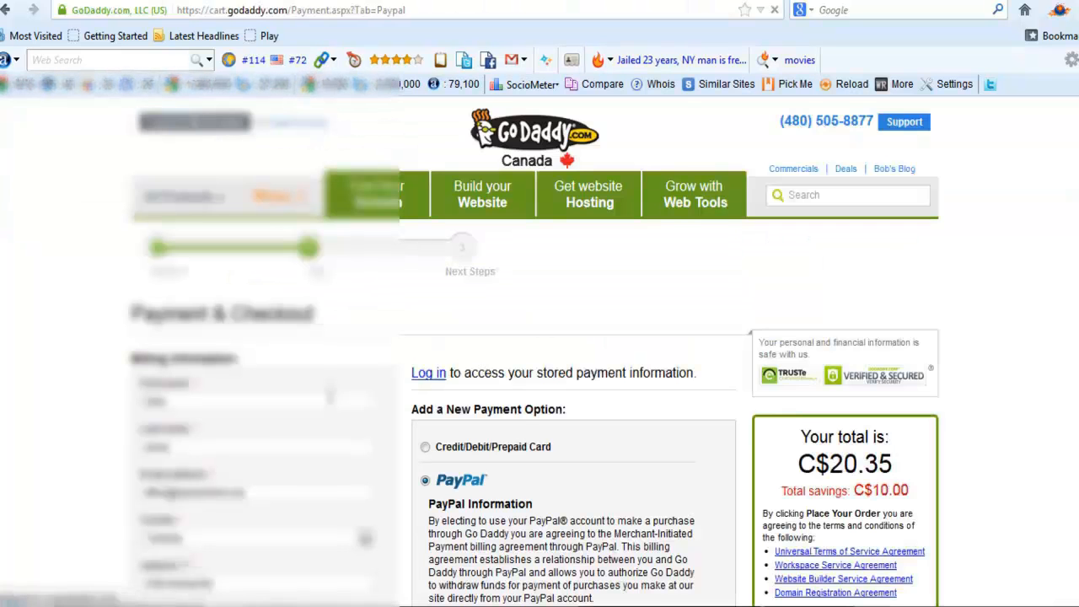
Place the C$20.35 order for buildasitewithwordpresscourse.com, paid through PayPal
scroll(572, 332, "down", 2)
scroll(573, 333, "down", 2)
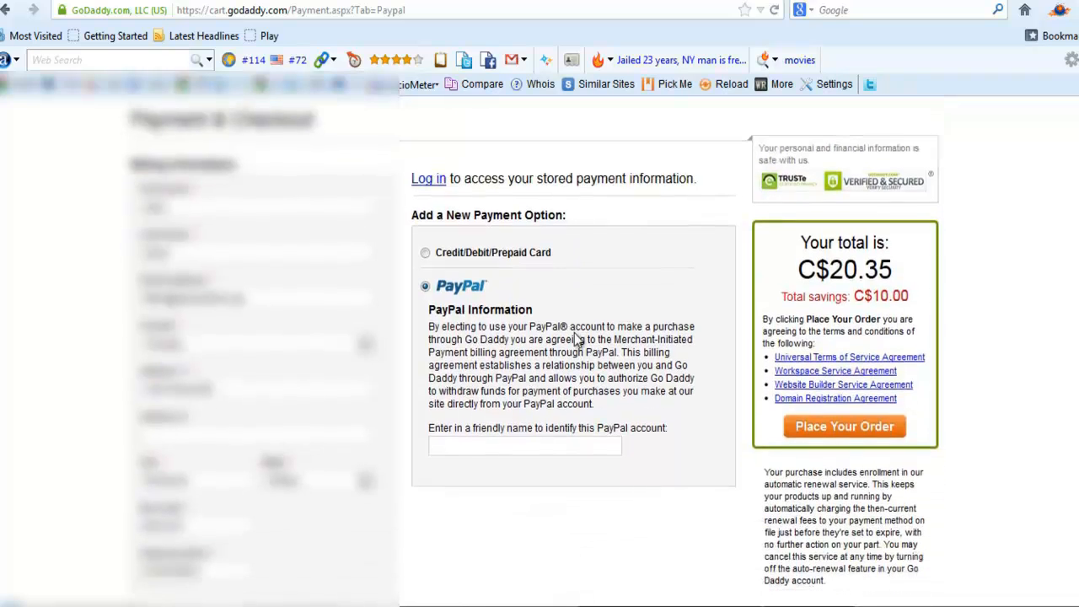
left_click(828, 426)
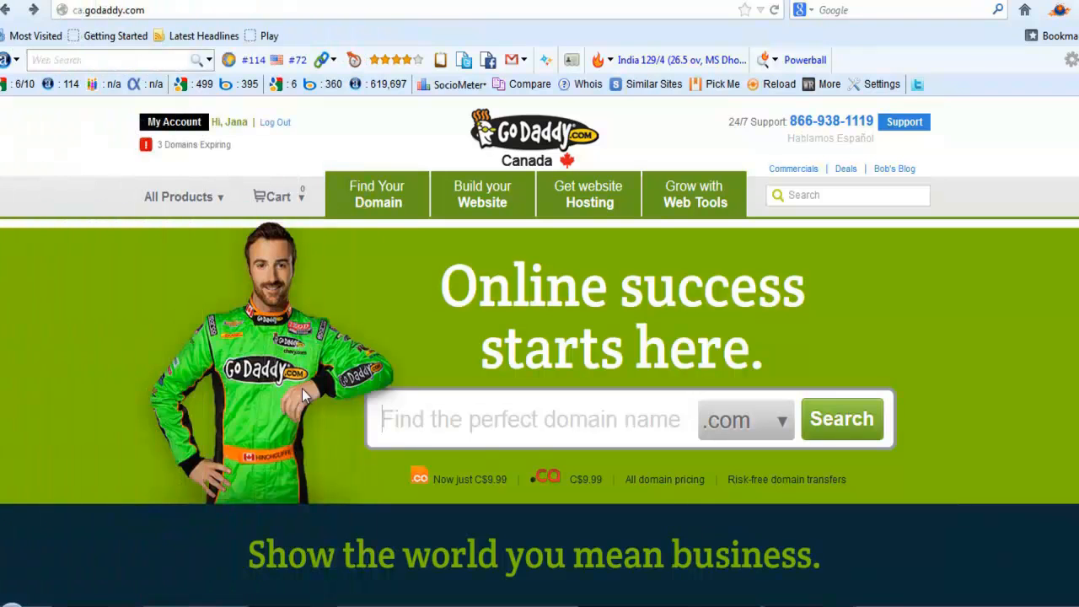
In My Account's Domains list, show 20 results per page and launch buildasitewithwordpresscourse.com's details
left_click(172, 124)
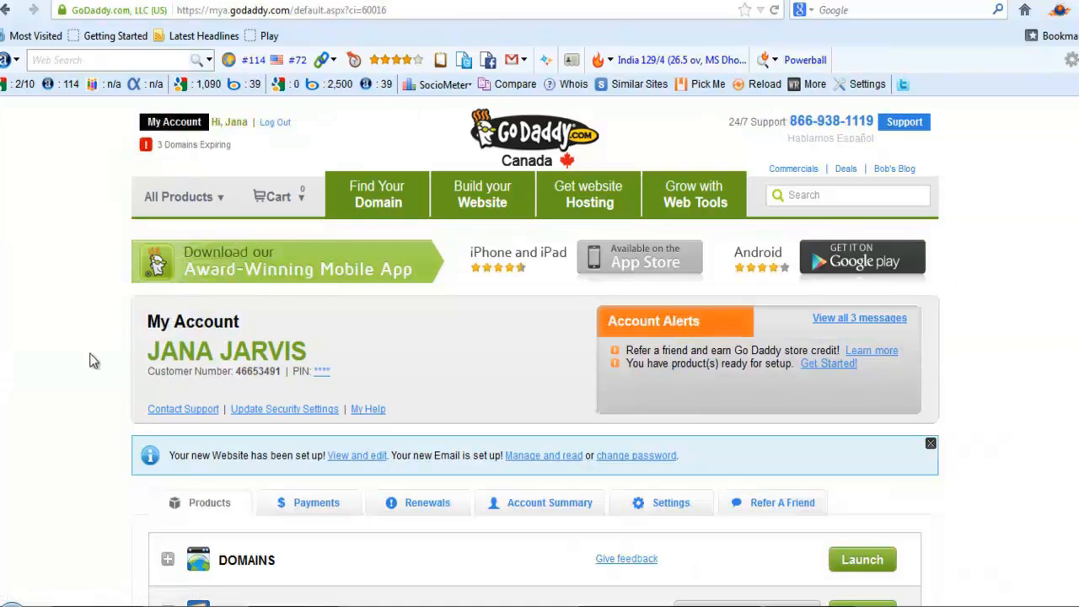
scroll(71, 299, "down", 2)
scroll(71, 297, "down", 3)
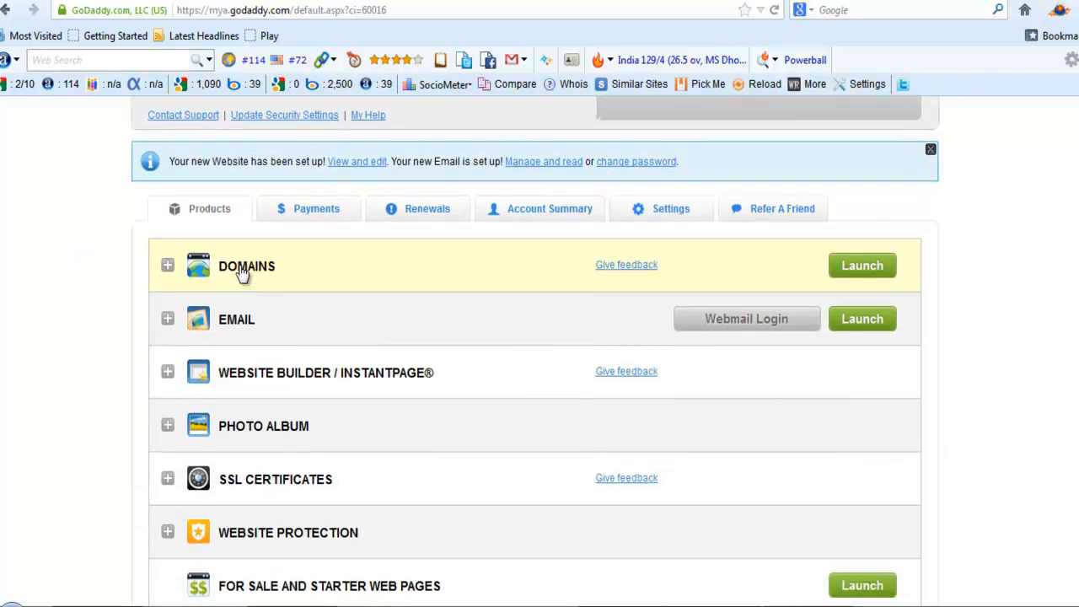
left_click(242, 271)
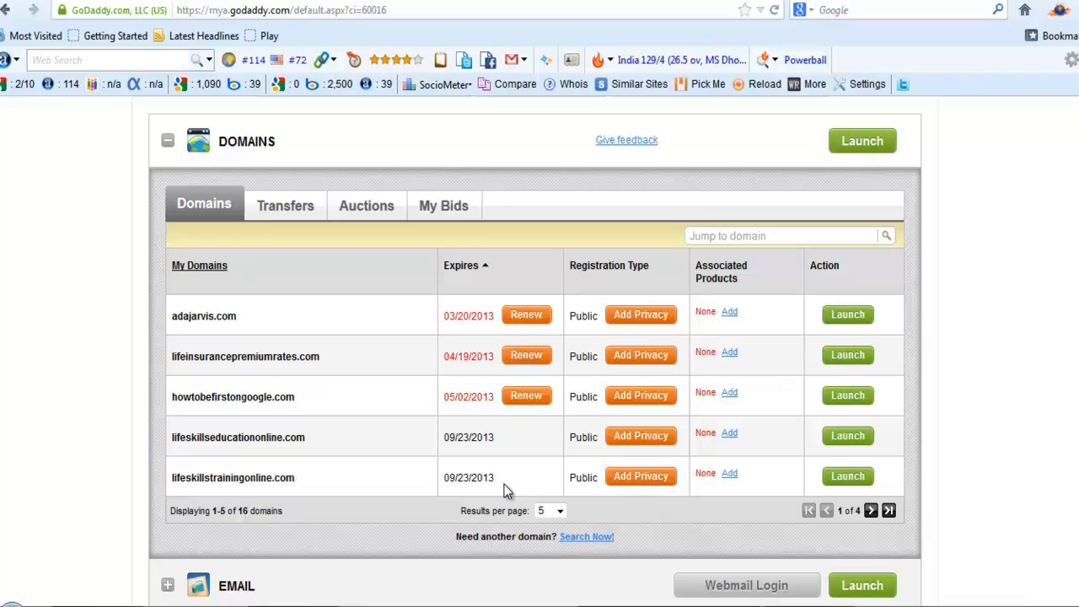
left_click(559, 512)
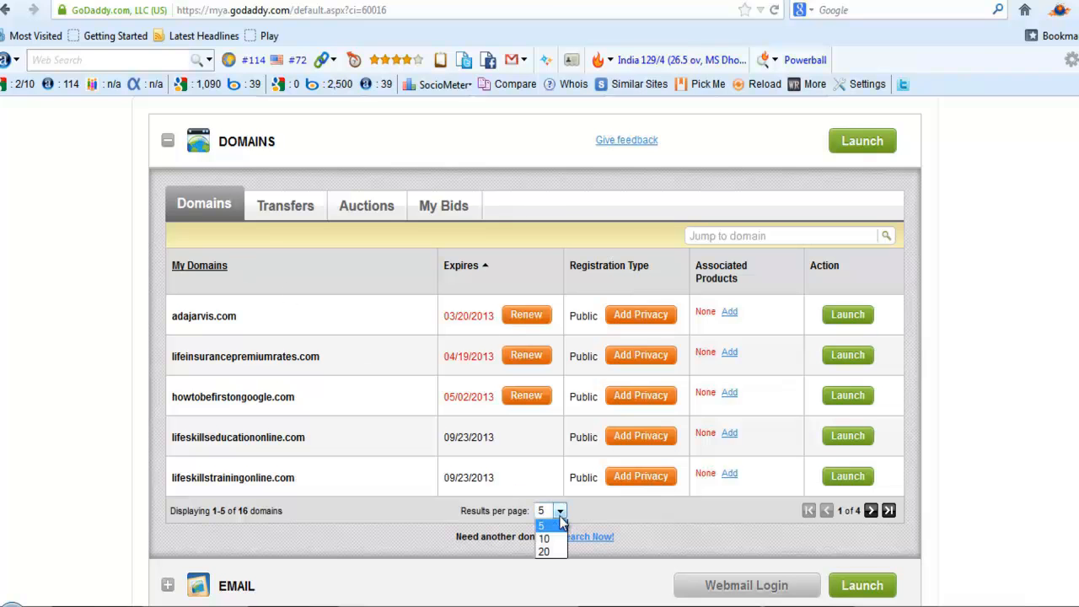
left_click(555, 555)
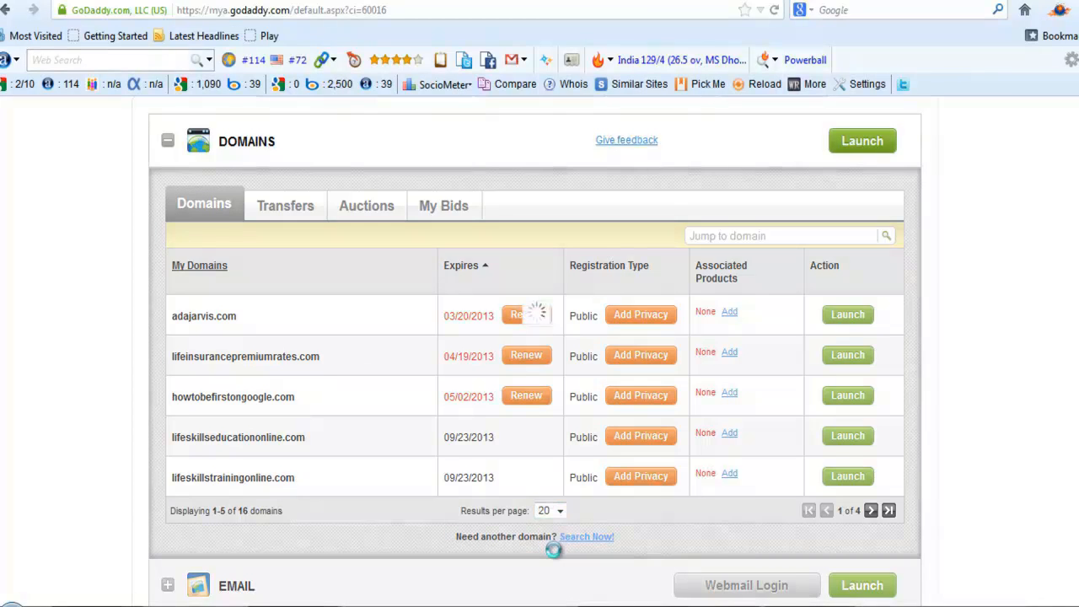
scroll(384, 396, "down", 2)
scroll(384, 392, "down", 5)
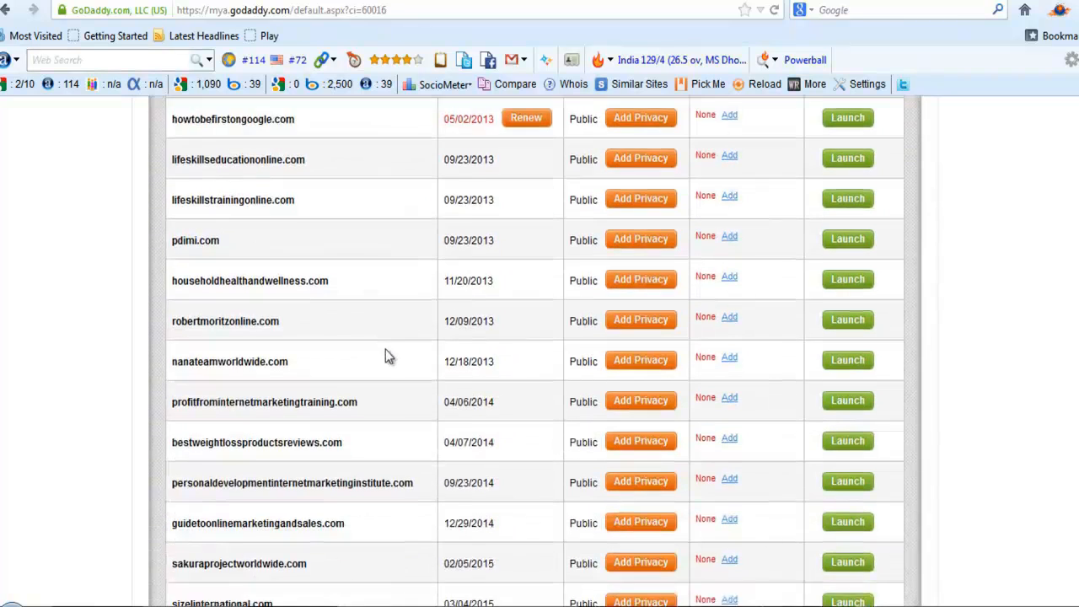
left_click(845, 432)
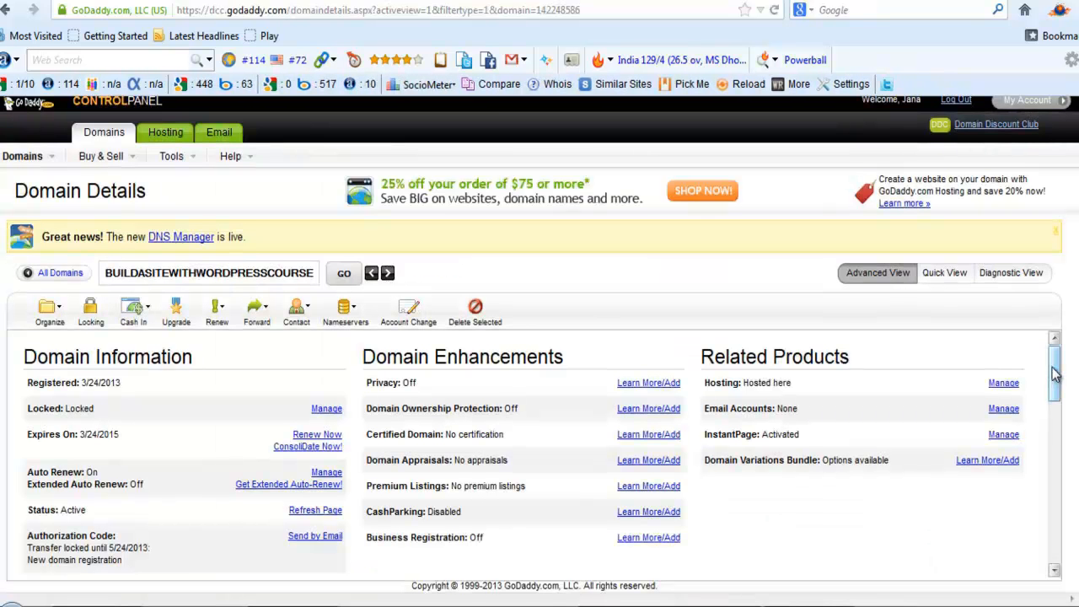
Find the domain's current DOMAINCONTROL.COM nameservers and open the Set Nameservers dialog
left_click_drag(1056, 375, 1061, 442)
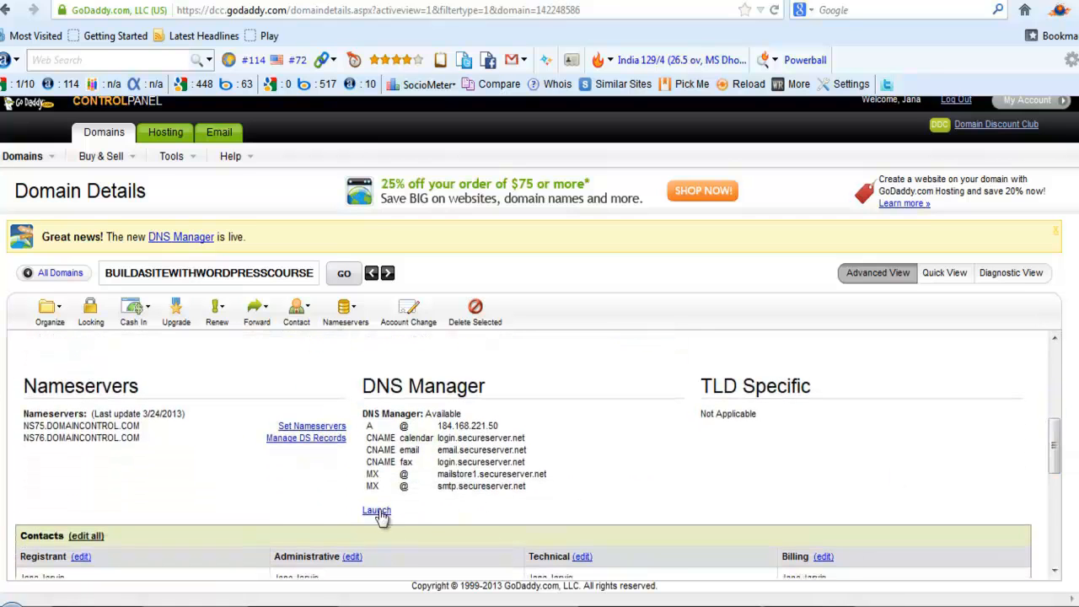
left_click(306, 427)
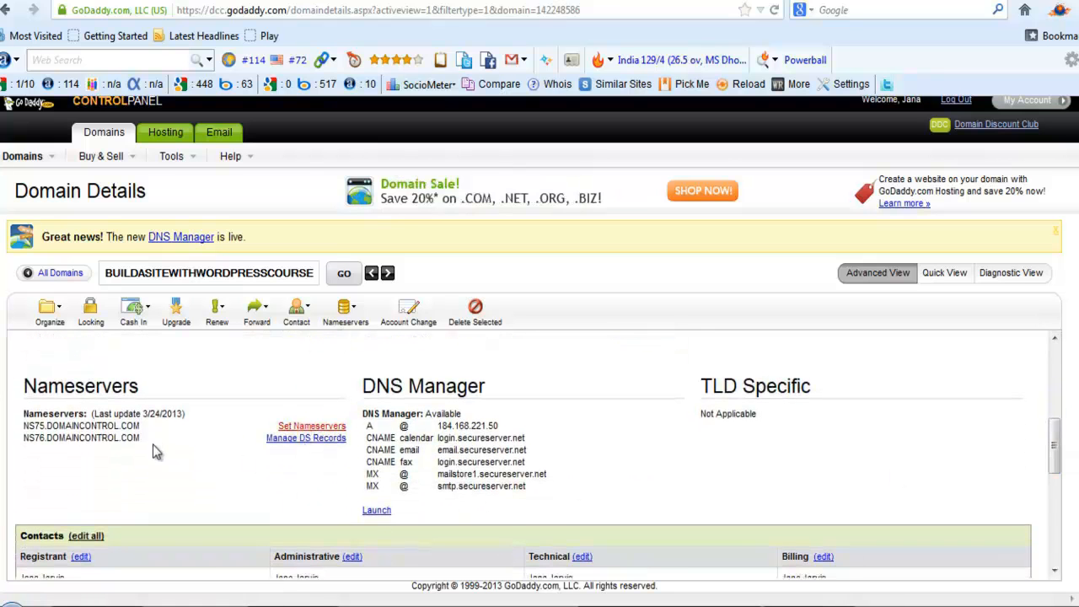
left_click_drag(140, 438, 23, 439)
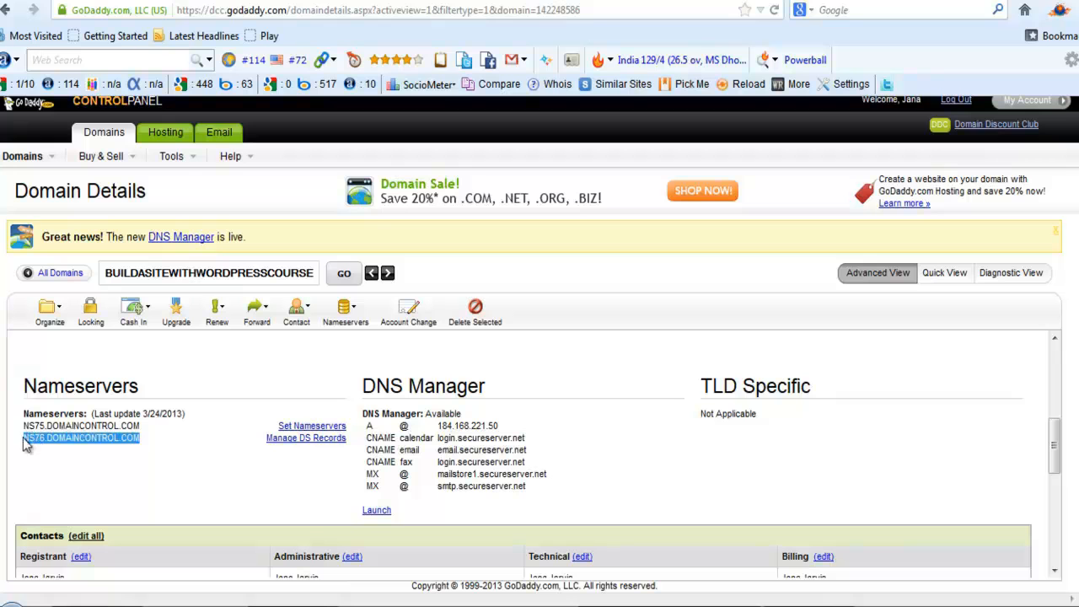
left_click_drag(140, 426, 24, 425)
left_click(156, 438)
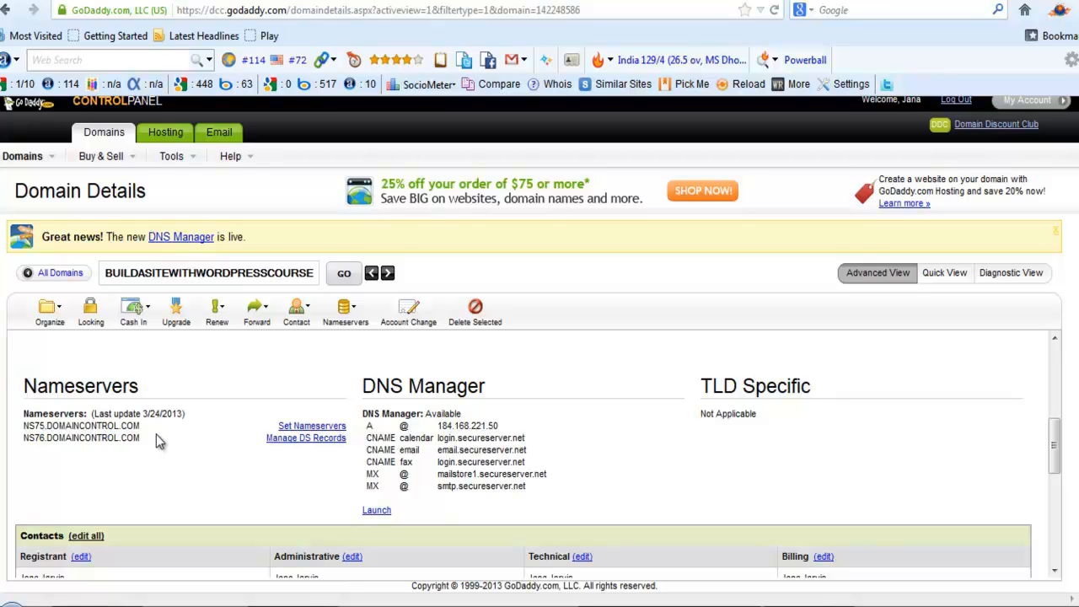
left_click(311, 427)
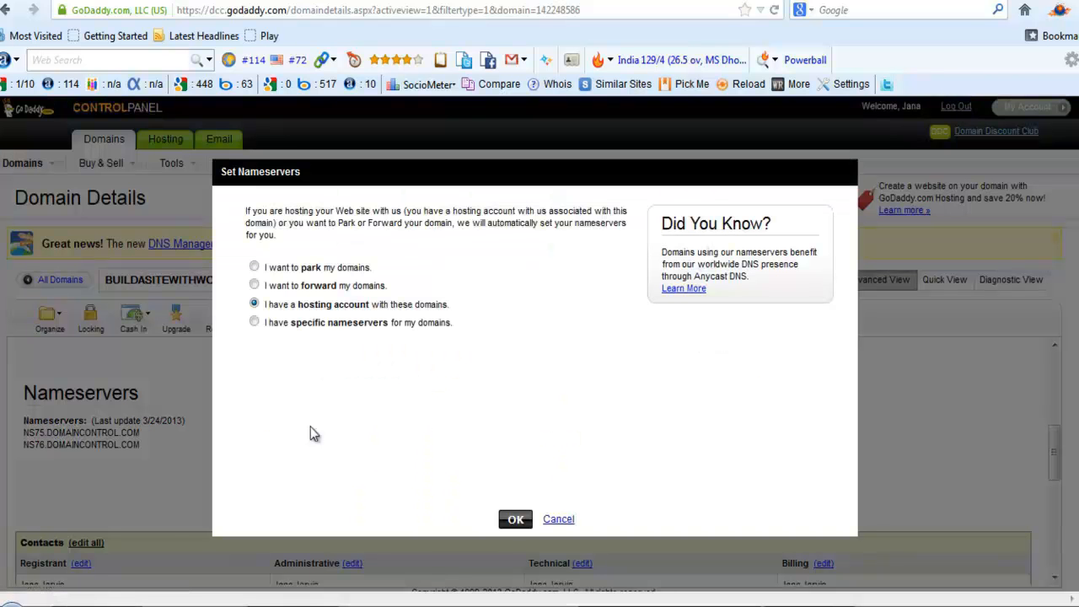
Choose specific nameservers, enter NS1.SAKURAPROJECT.CO and NS2.SAKURAPROJECT.CO, and submit the change
left_click(254, 323)
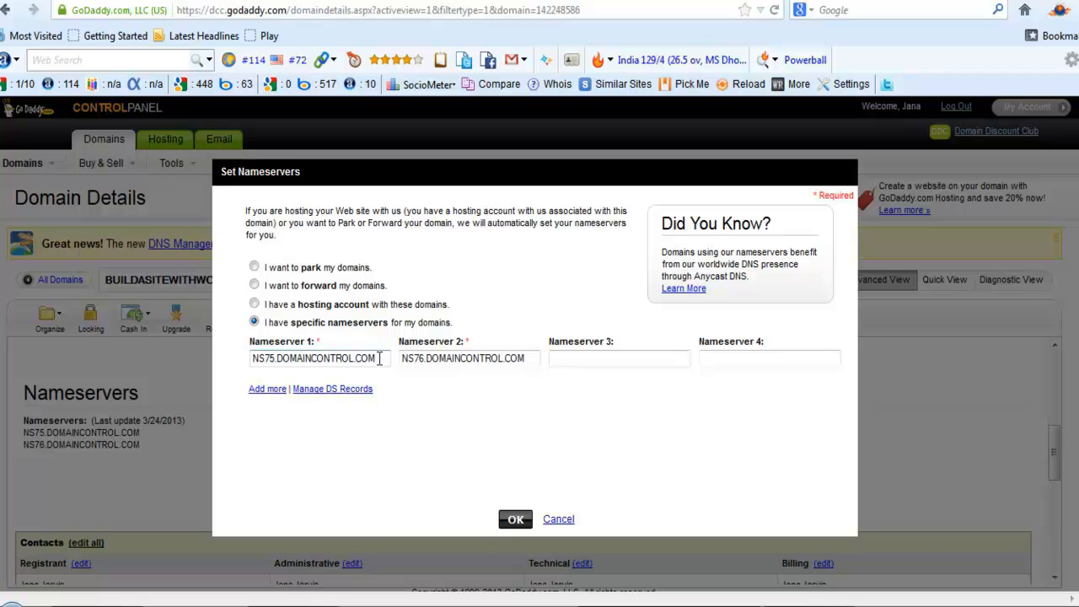
left_click_drag(380, 358, 224, 351)
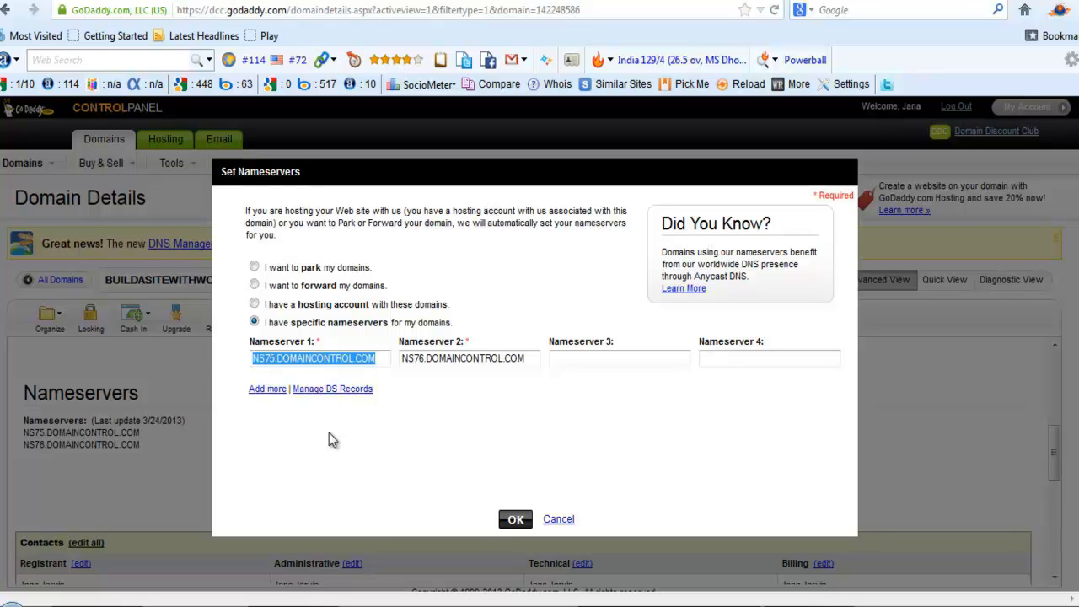
type("NS1")
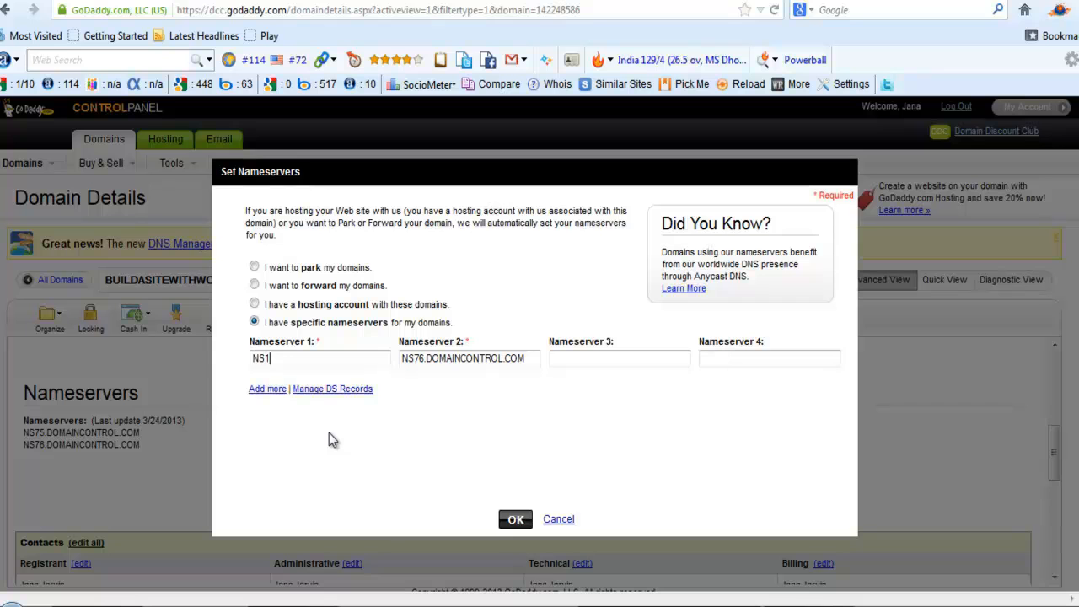
type(".SAKURAPROJECT.CO")
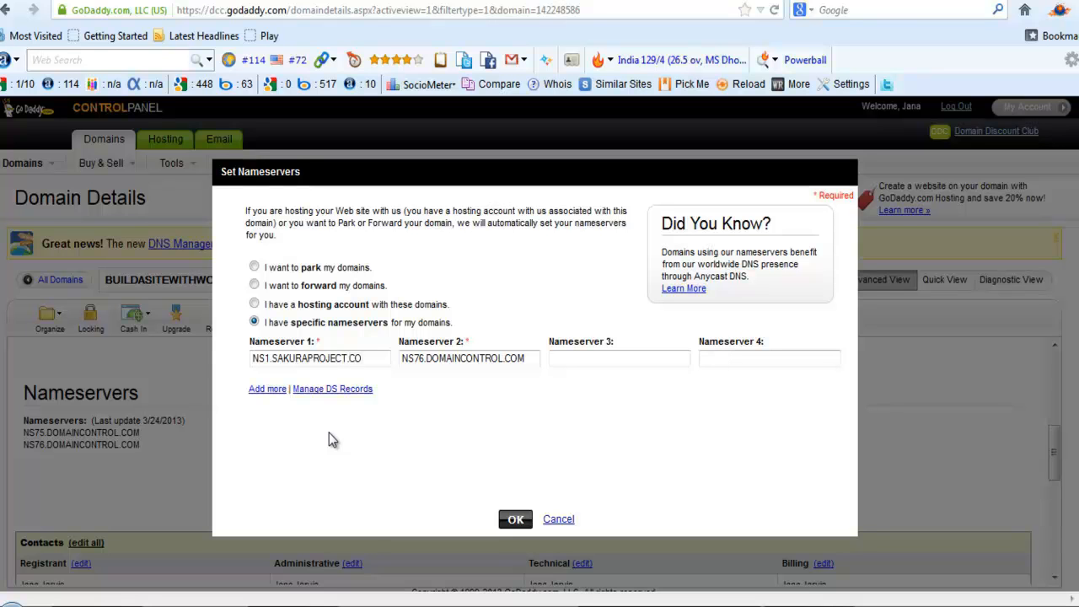
left_click_drag(379, 359, 239, 373)
key("ctrl+c")
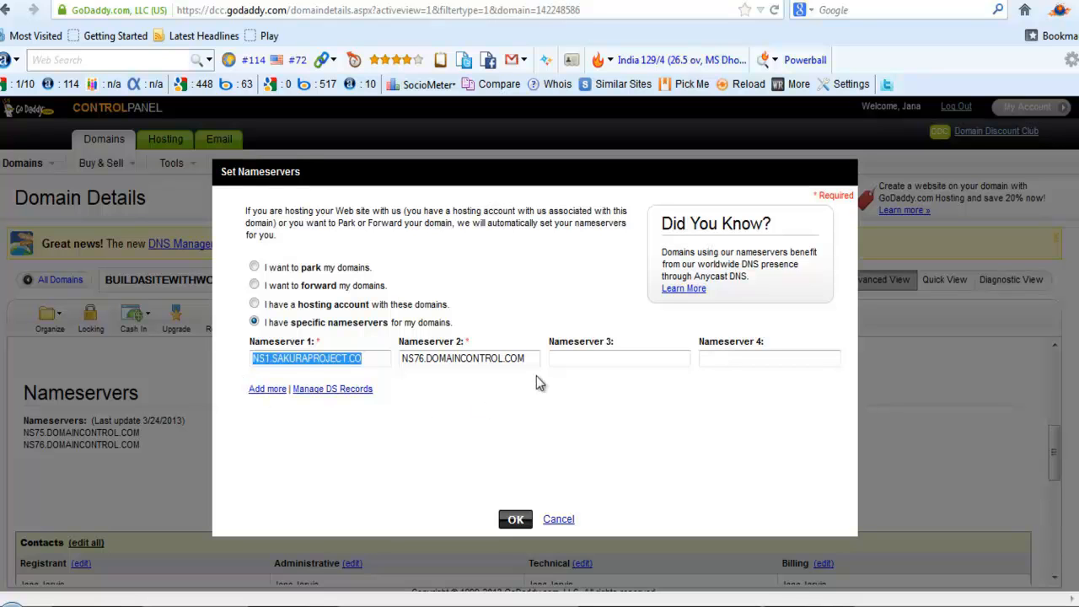
left_click_drag(536, 358, 383, 340)
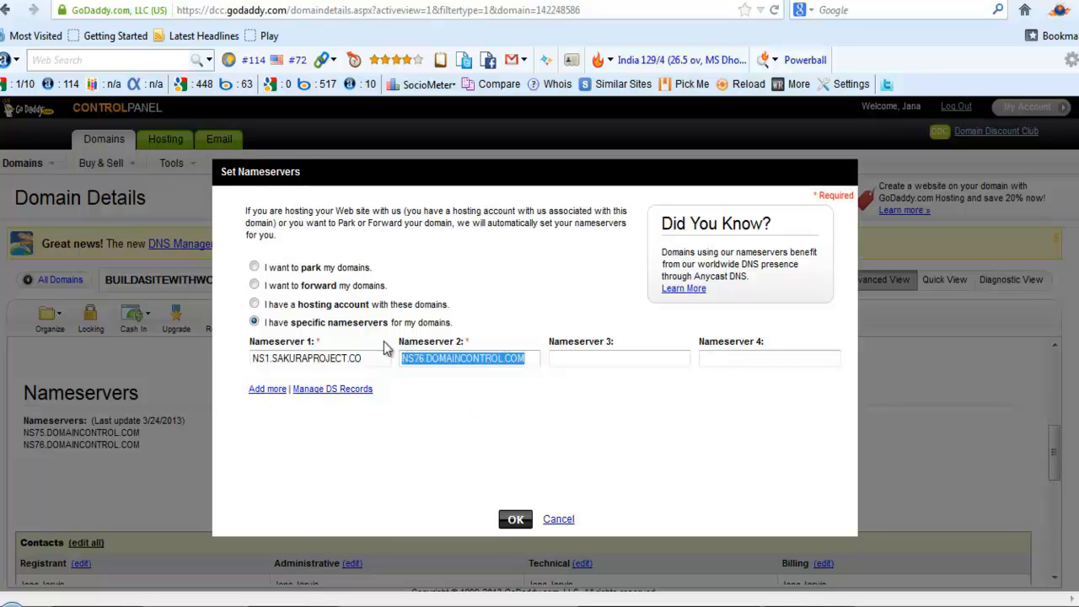
key("ctrl+v")
key("BackSpace")
type("2")
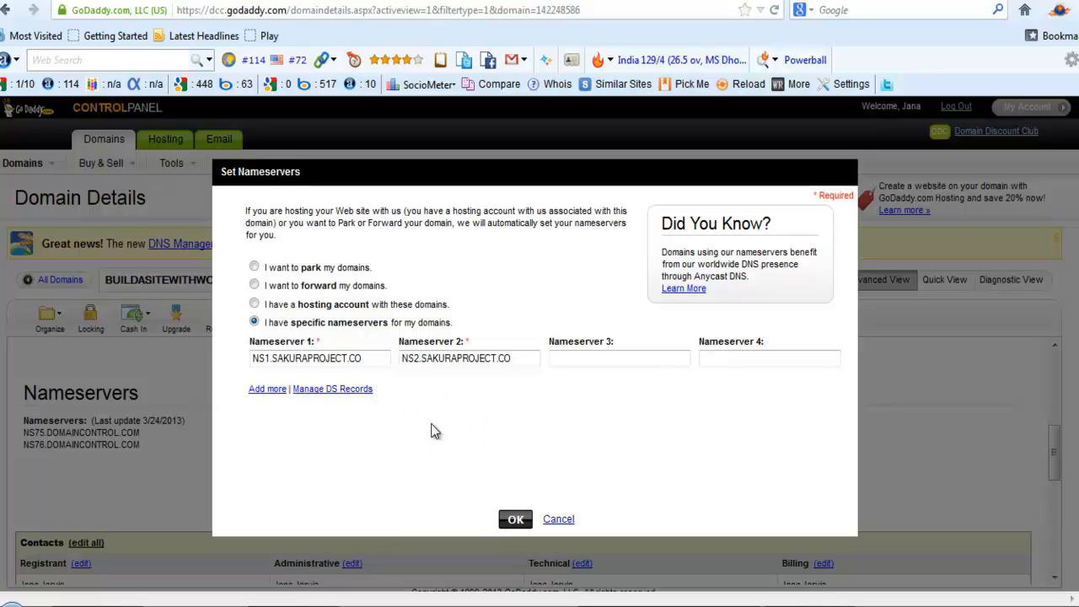
left_click(513, 519)
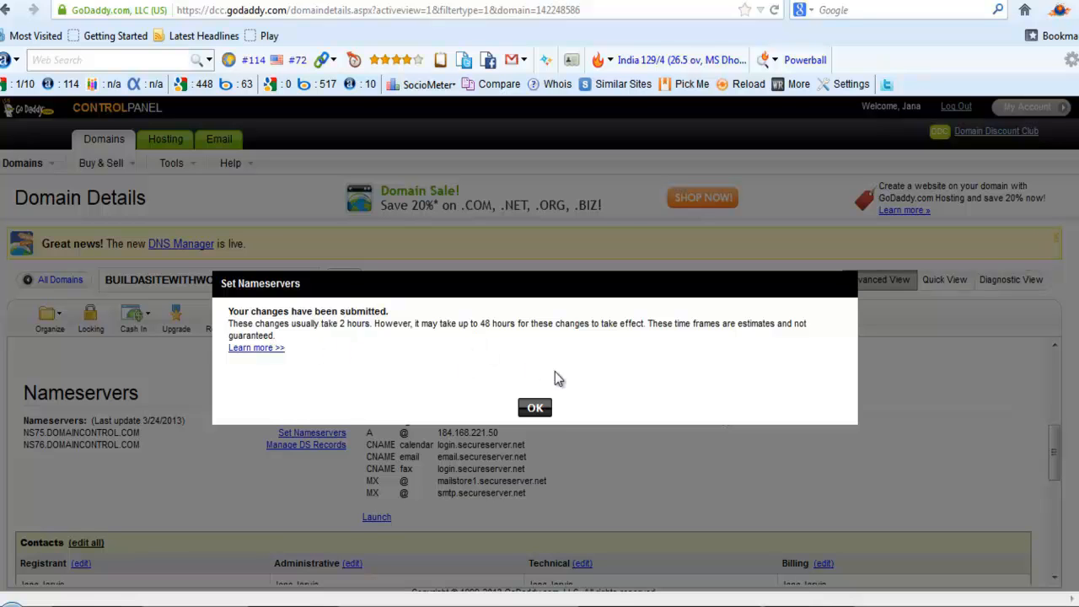
Dismiss the 'Your changes have been submitted' nameserver confirmation
left_click(535, 410)
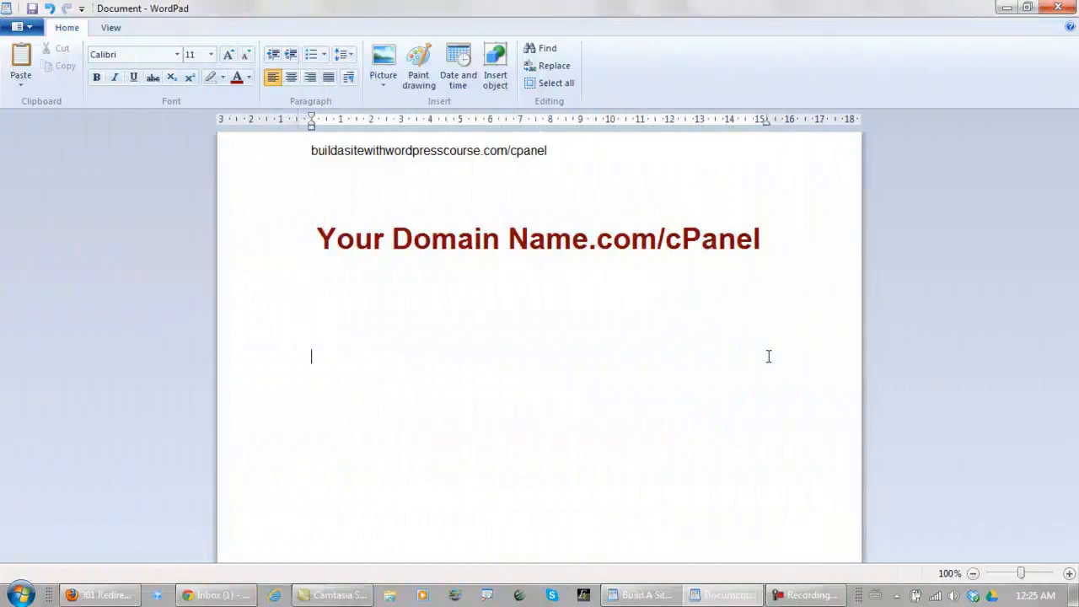
Select and copy the buildasitewithwordpresscourse.com/cpanel address from the WordPad notes
left_click_drag(317, 238, 707, 244)
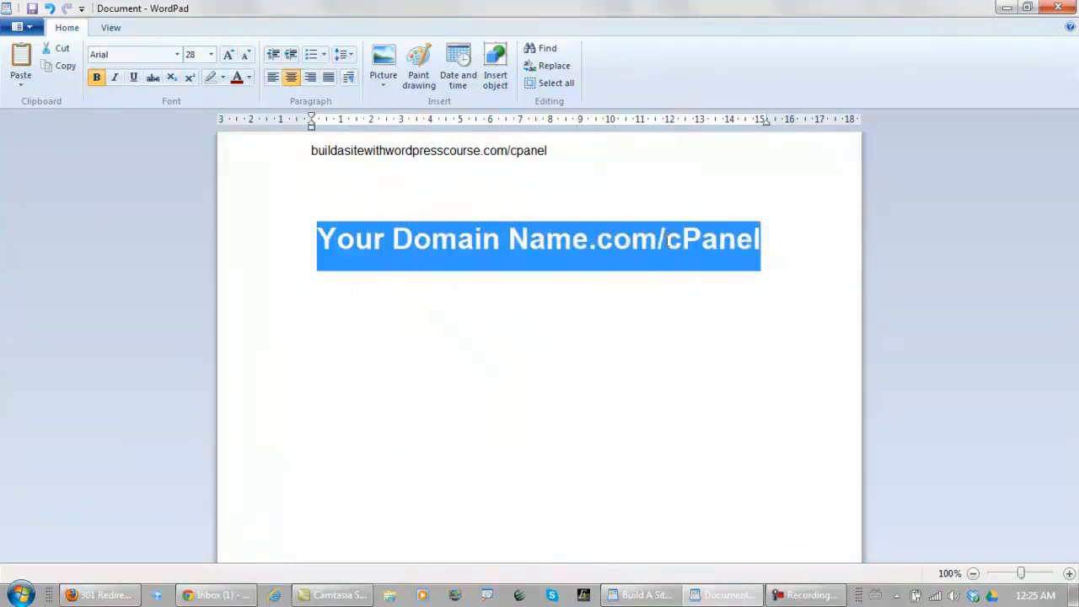
left_click(777, 249)
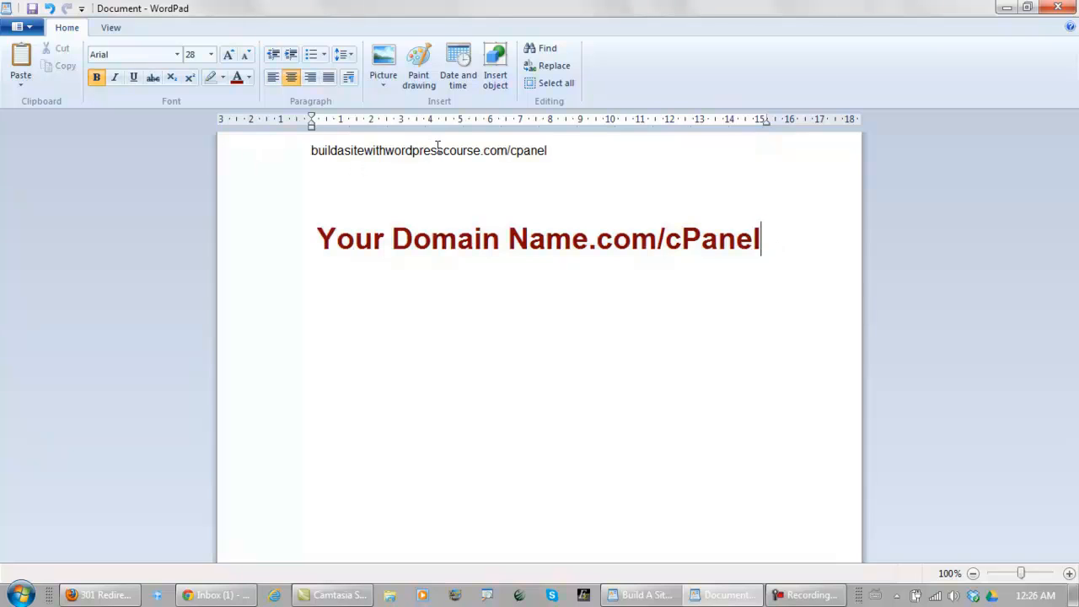
left_click_drag(571, 150, 337, 125)
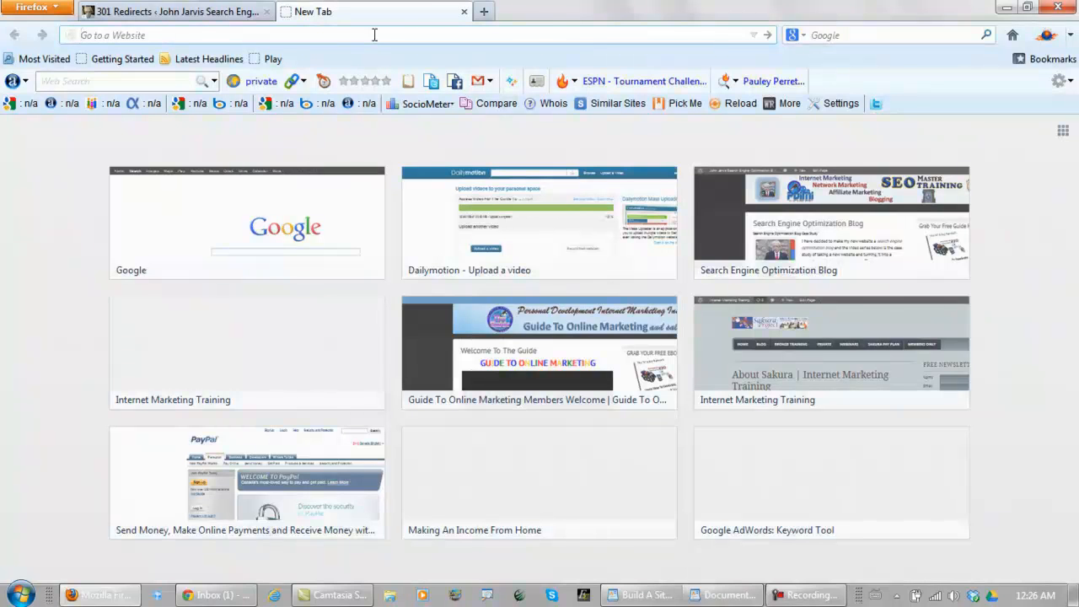
Load the pasted buildasitewithwordpresscourse.com/cpanel address in Firefox
type("buildasitewithwordpresscourse.com/cpanel")
key("Return")
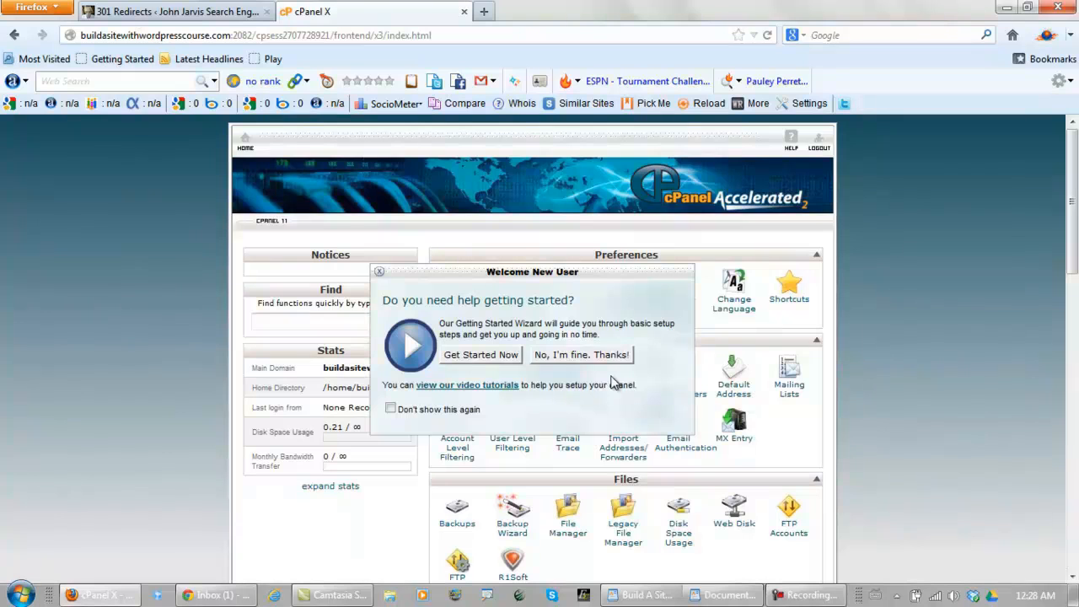
Tick 'Don't show this again' on the Welcome New User popup and choose 'No, I'm fine. Thanks!'
left_click(392, 410)
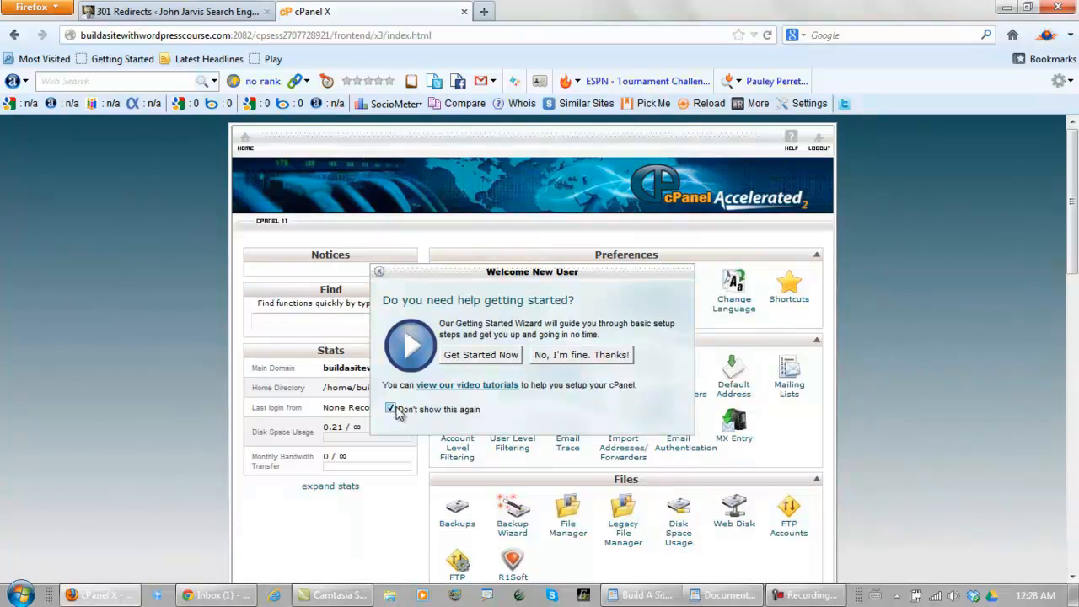
left_click(570, 356)
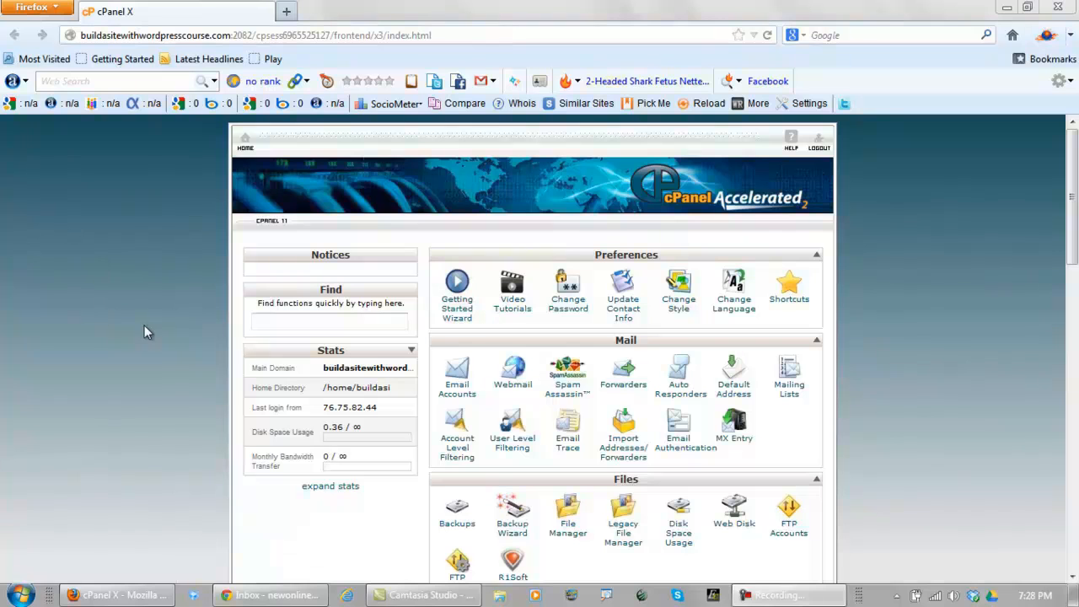
Create the 'john' email account with a password and Unlimited mailbox quota
left_click(455, 396)
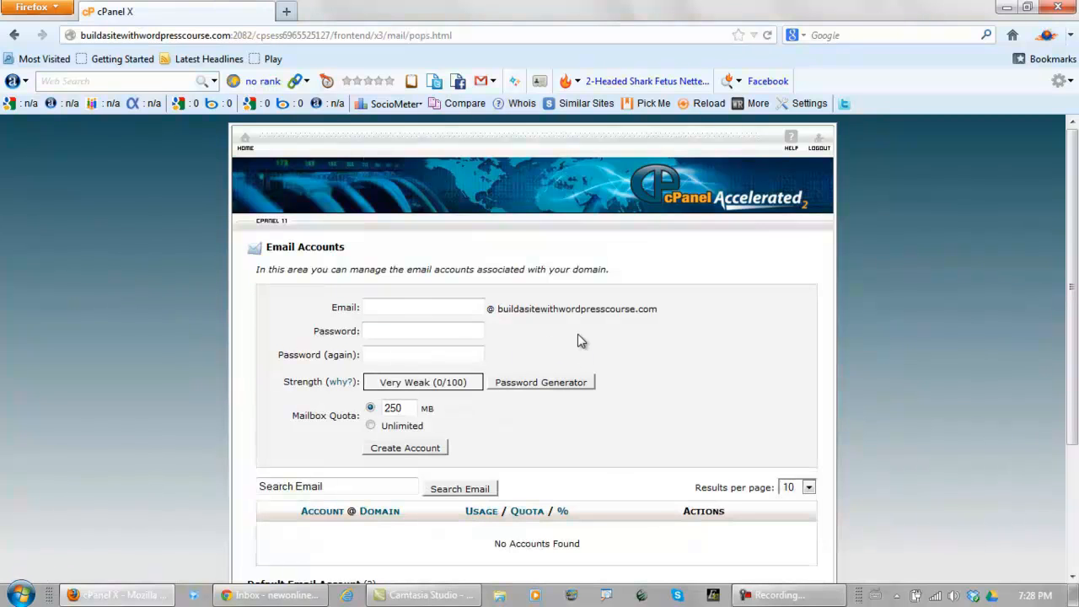
left_click(427, 306)
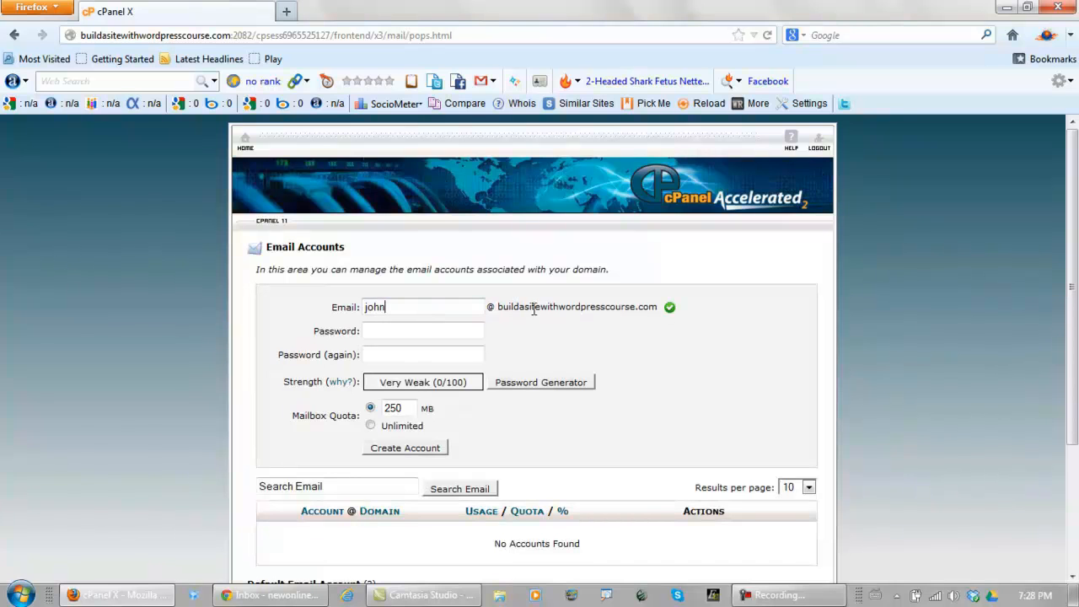
left_click(457, 330)
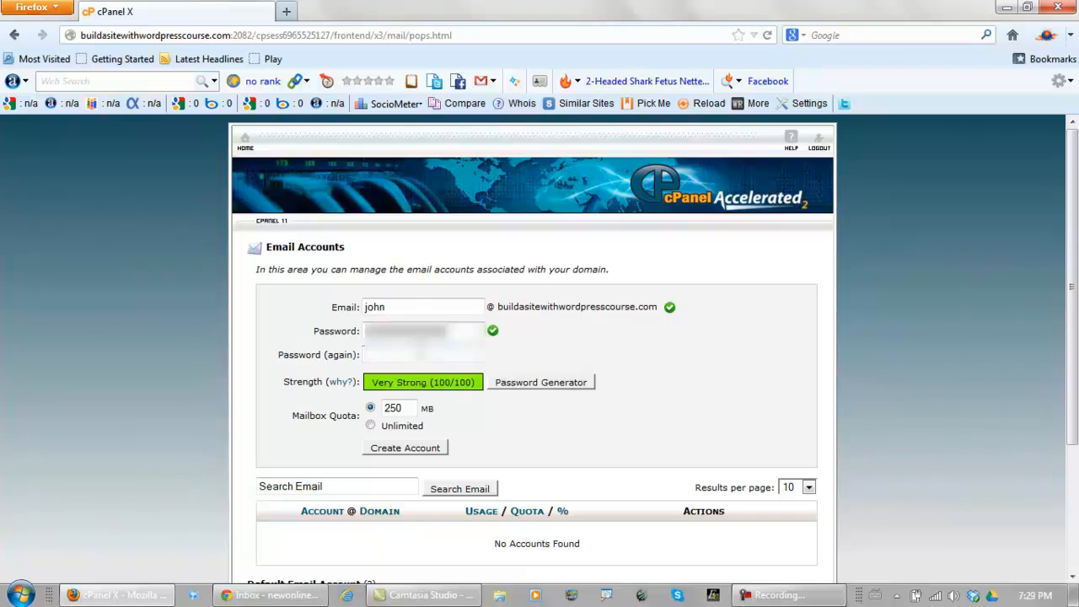
type("••••••••••••••")
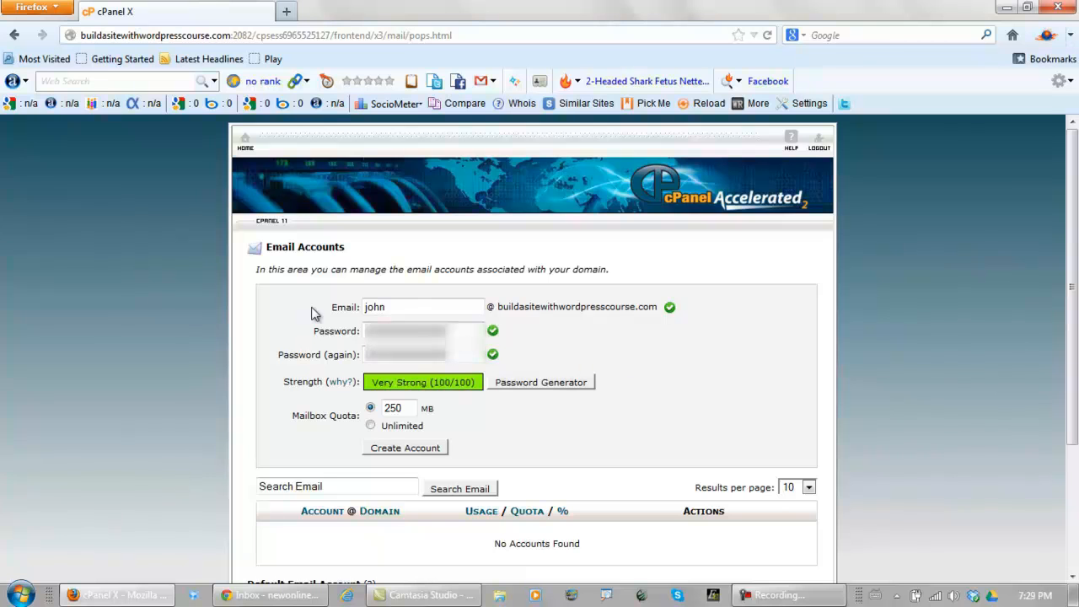
left_click(372, 427)
left_click(392, 449)
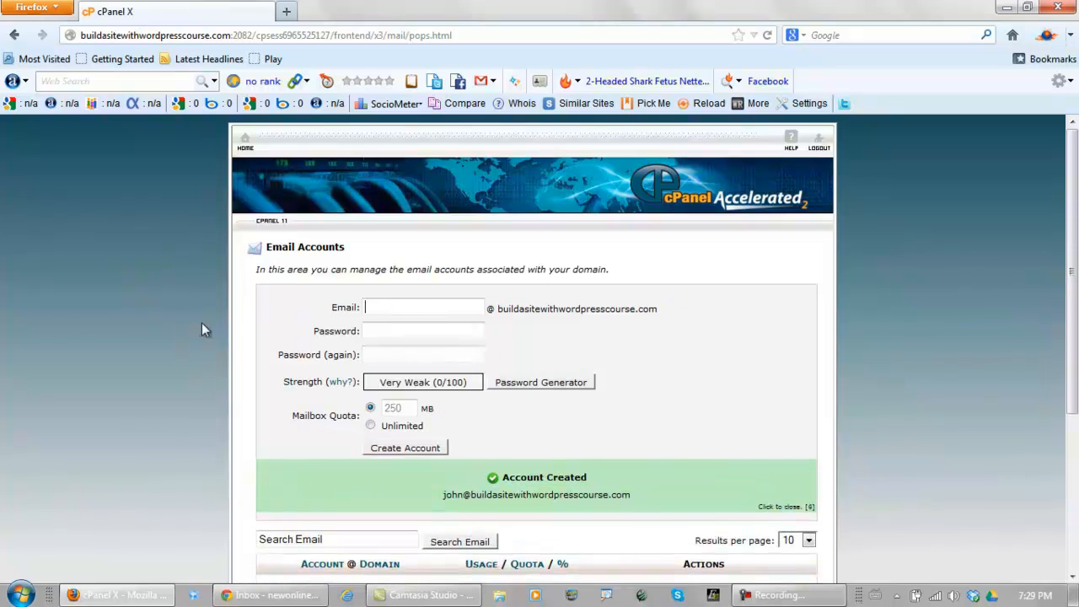
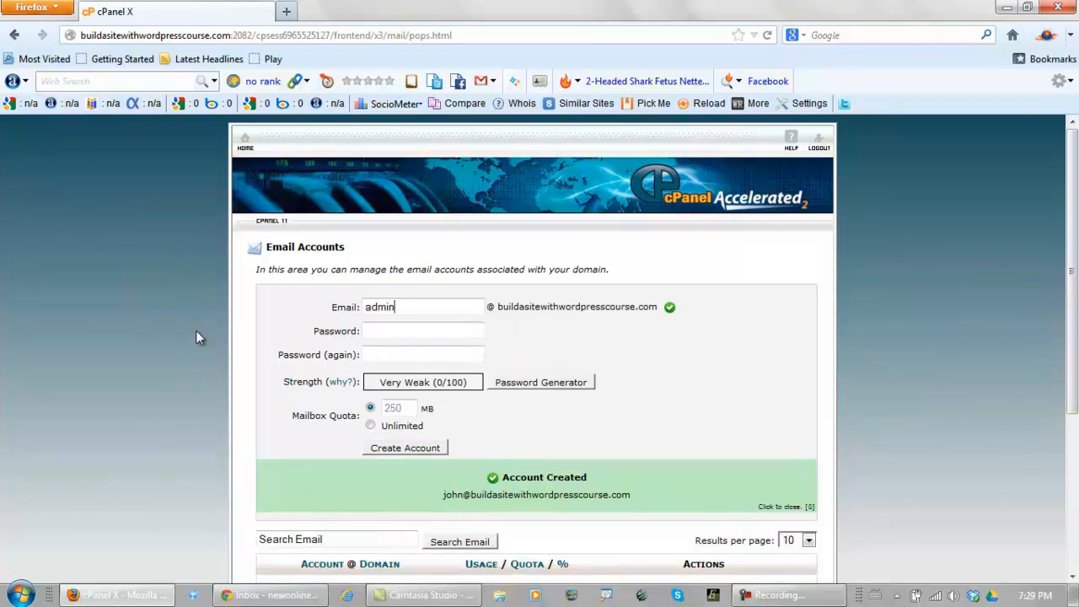
Create the 'admin' email account, also with Unlimited quota
left_click(412, 329)
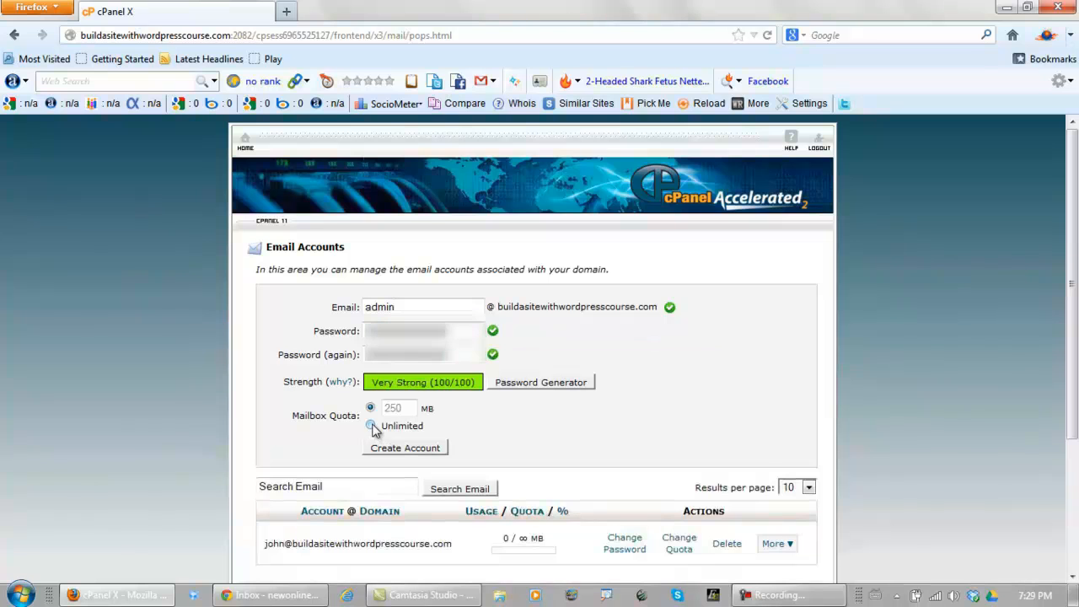
left_click(370, 426)
left_click(405, 447)
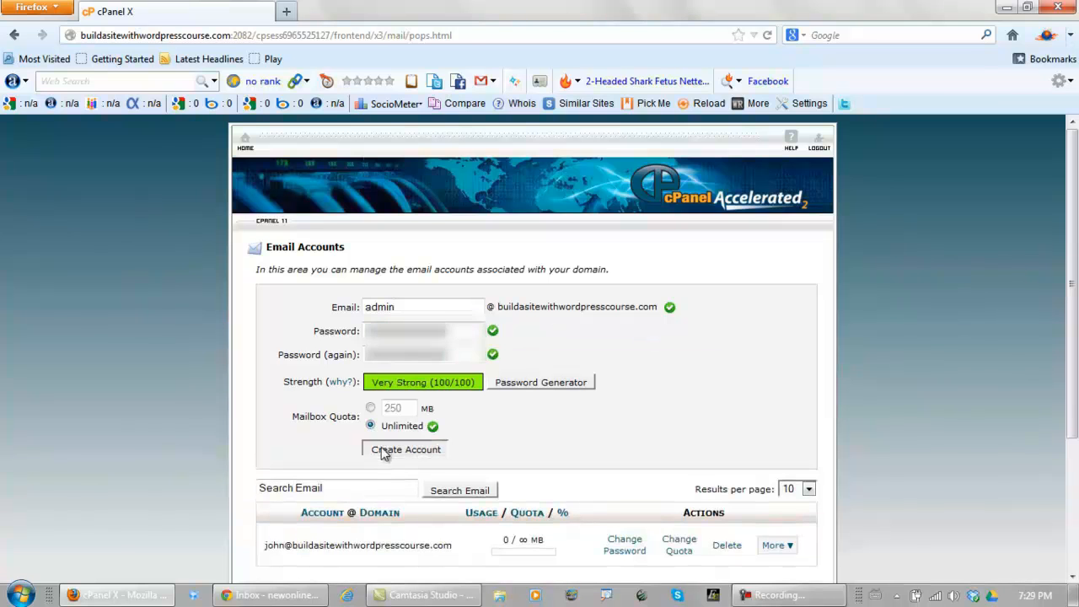
Add a forwarder sending mail for 'john' to the suggested outside address
left_click(14, 37)
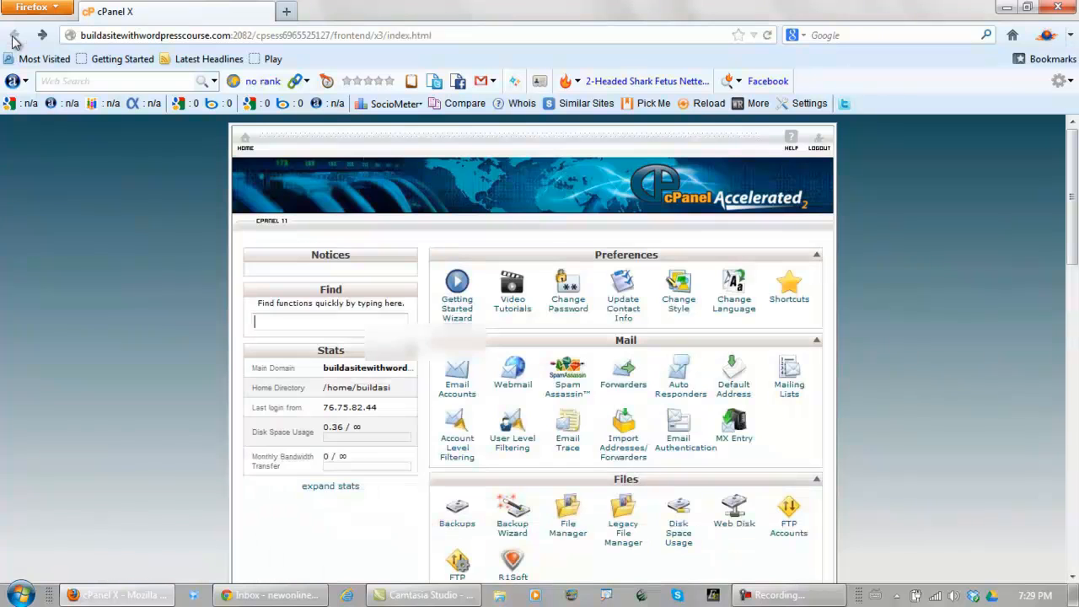
left_click(623, 381)
scroll(624, 392, "down", 2)
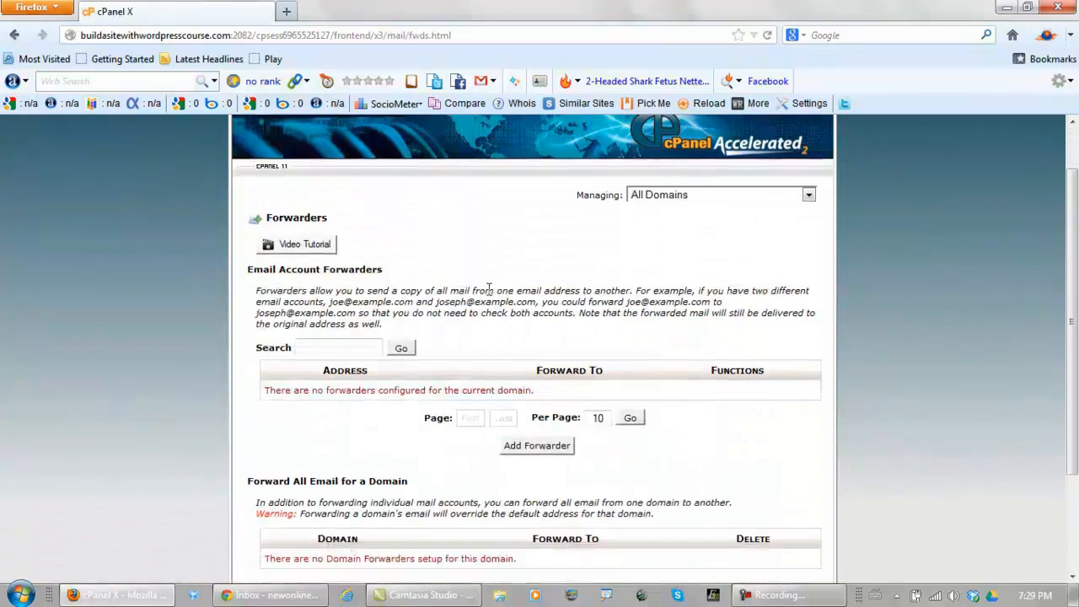
left_click(548, 413)
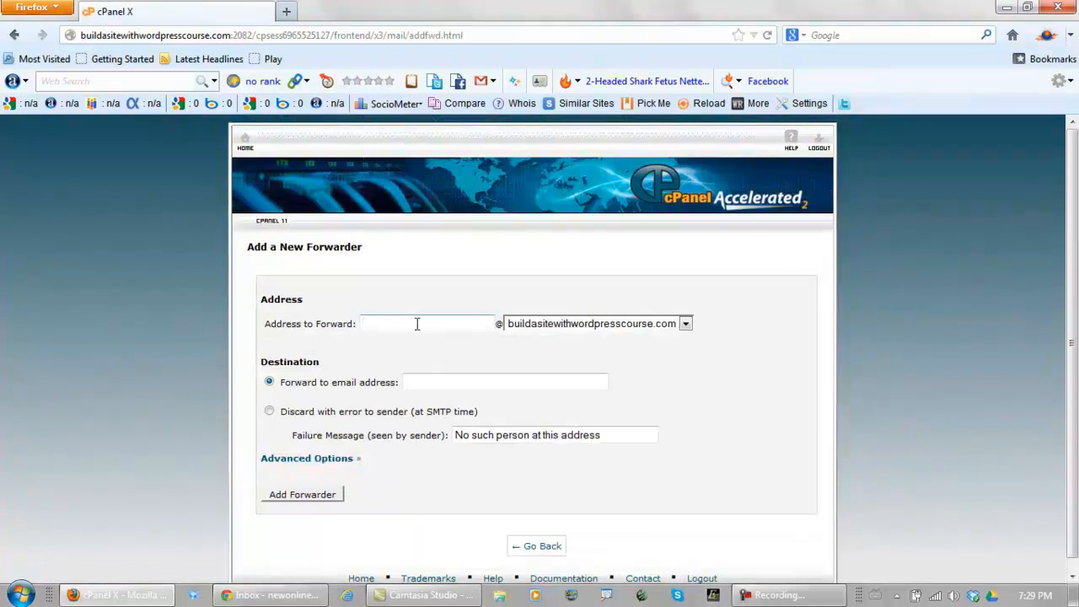
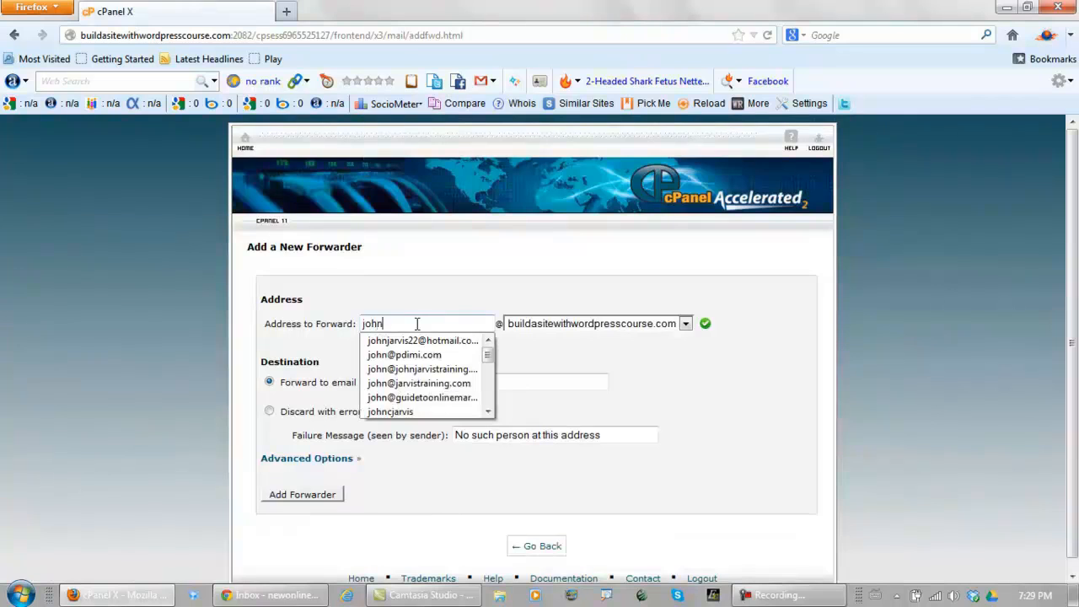
left_click(444, 383)
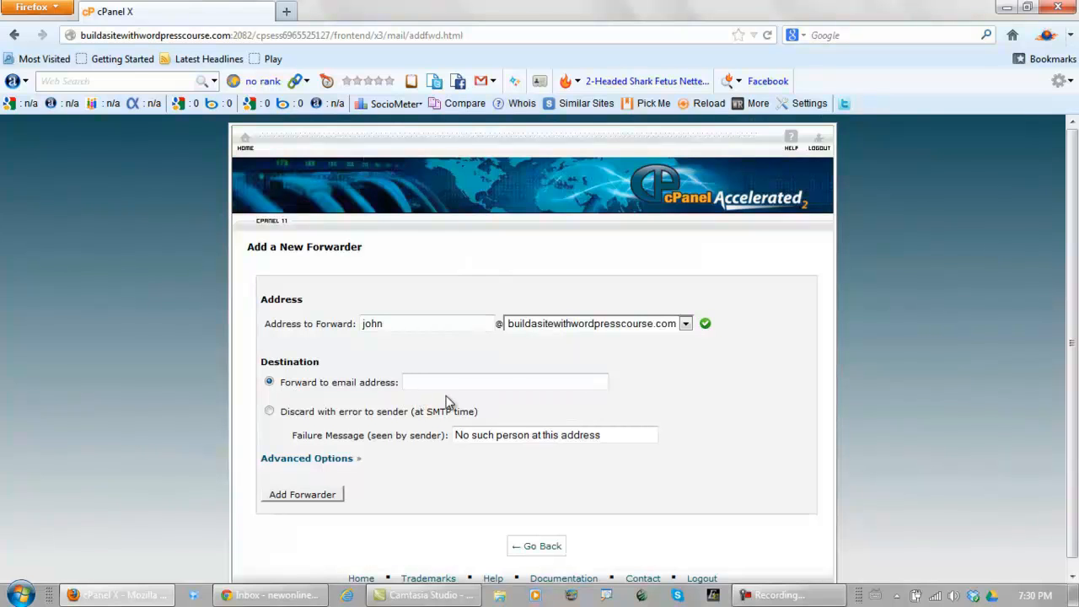
type("joh")
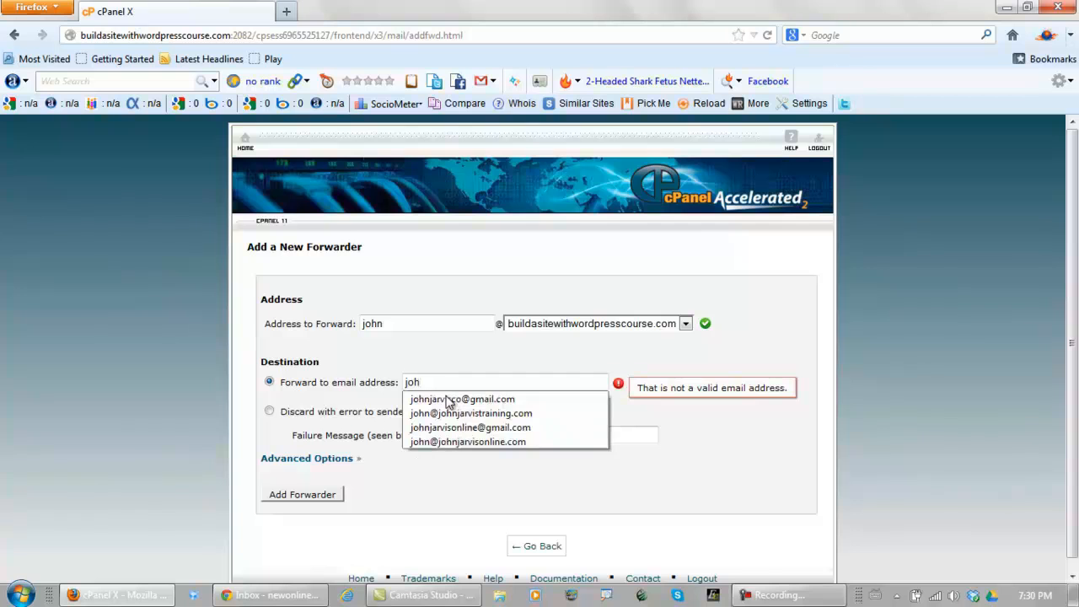
left_click(472, 413)
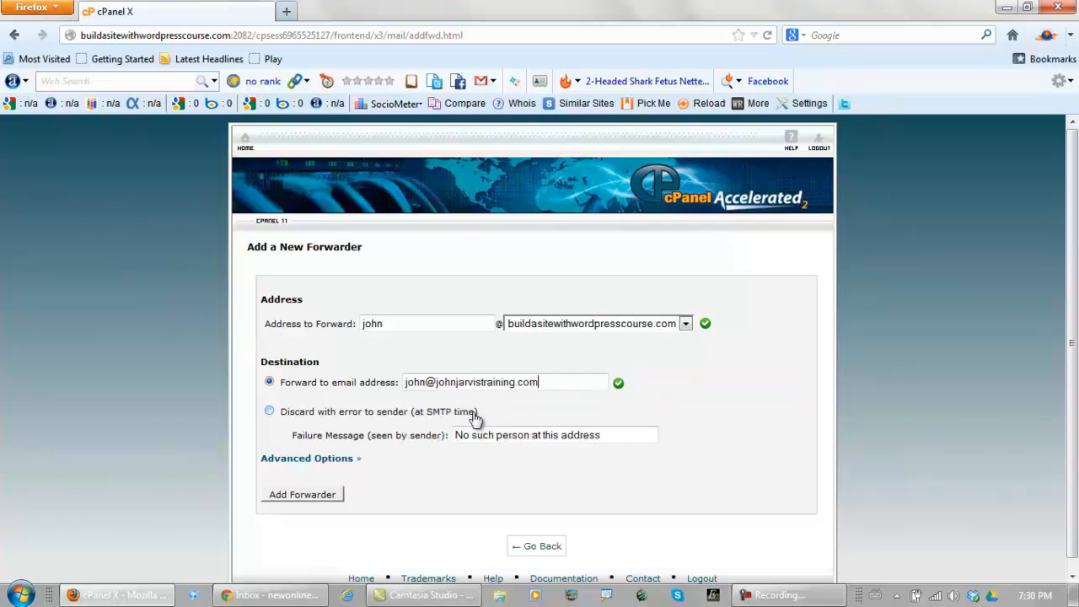
left_click(306, 497)
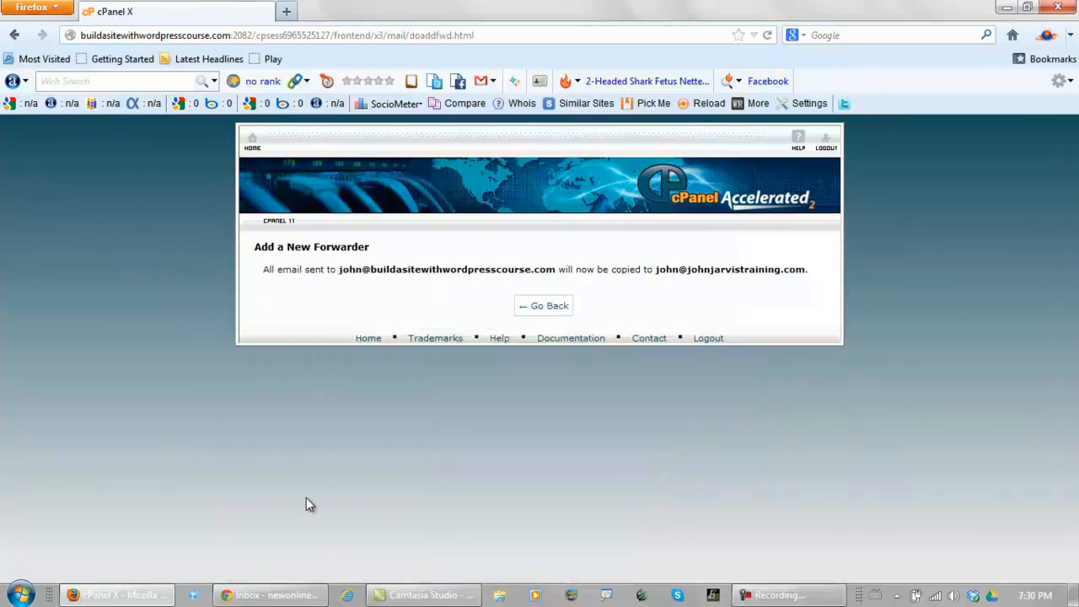
Add a second forwarder sending 'admin' mail to the same outside address
left_click(542, 307)
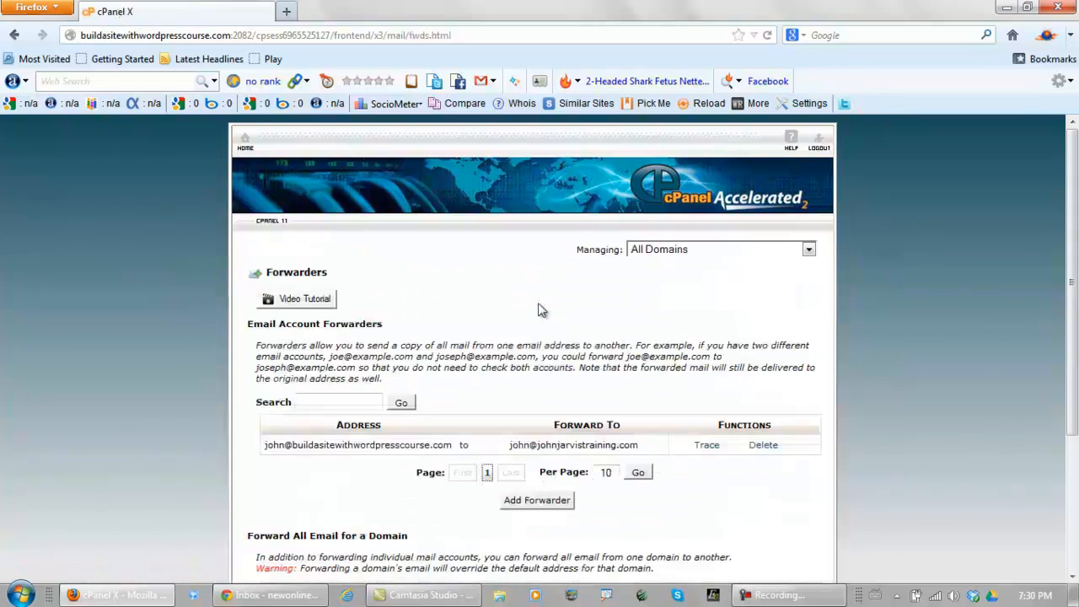
left_click(537, 500)
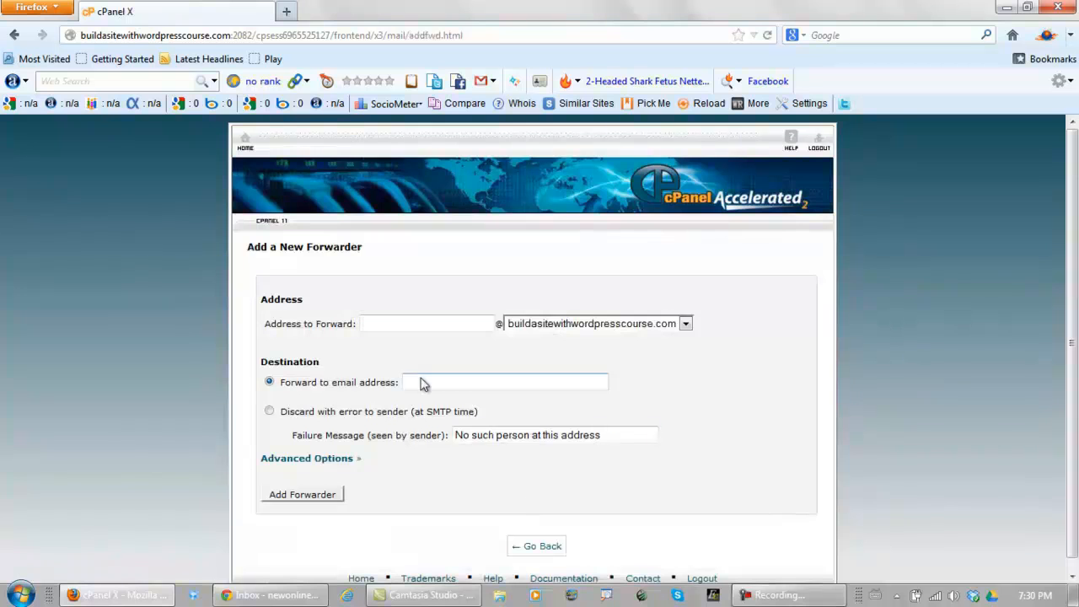
left_click(400, 277)
left_click(438, 383)
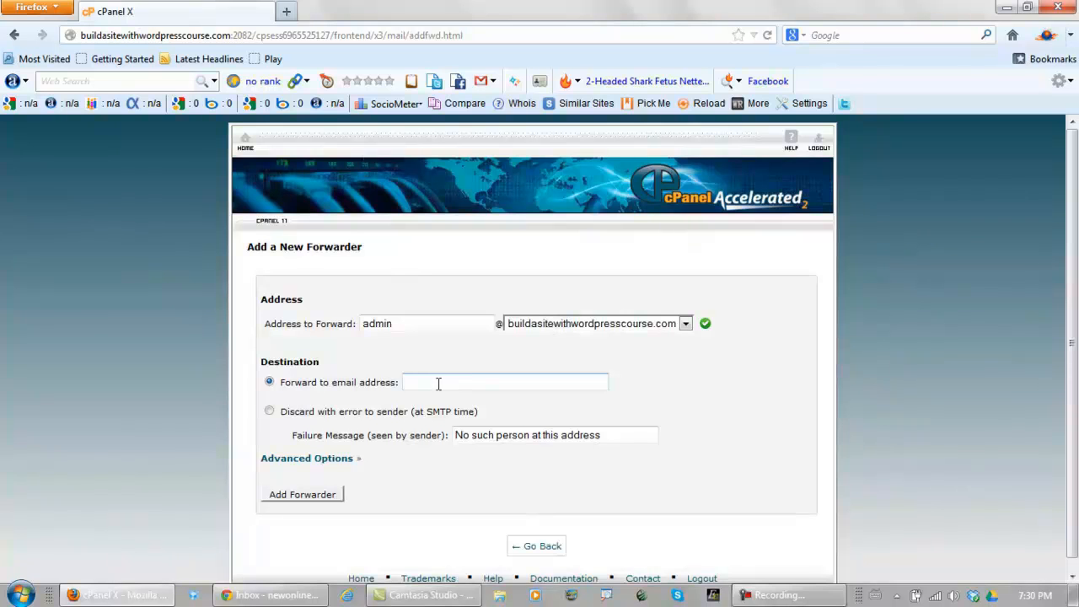
type("john")
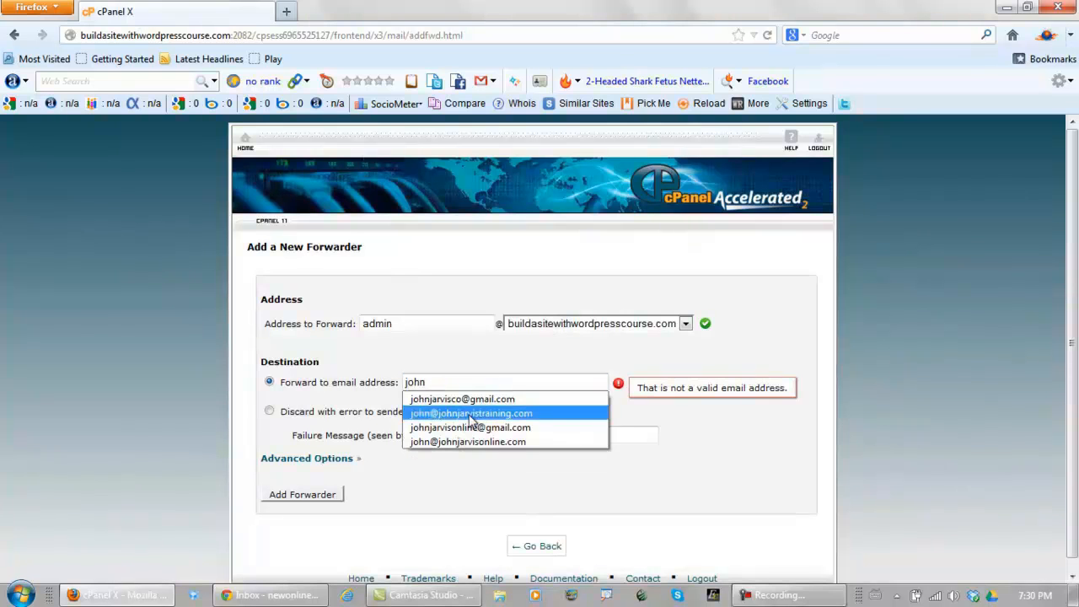
left_click(472, 415)
left_click(309, 499)
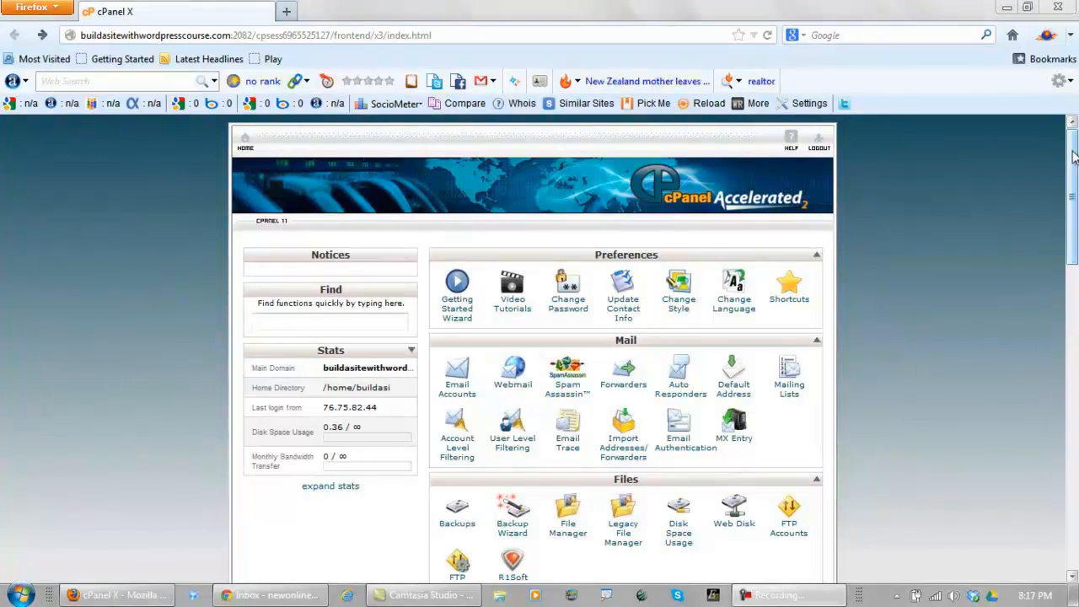
Scroll the cPanel home page to Software and launch Softaculous Apps Installer
left_click_drag(1073, 156, 1073, 453)
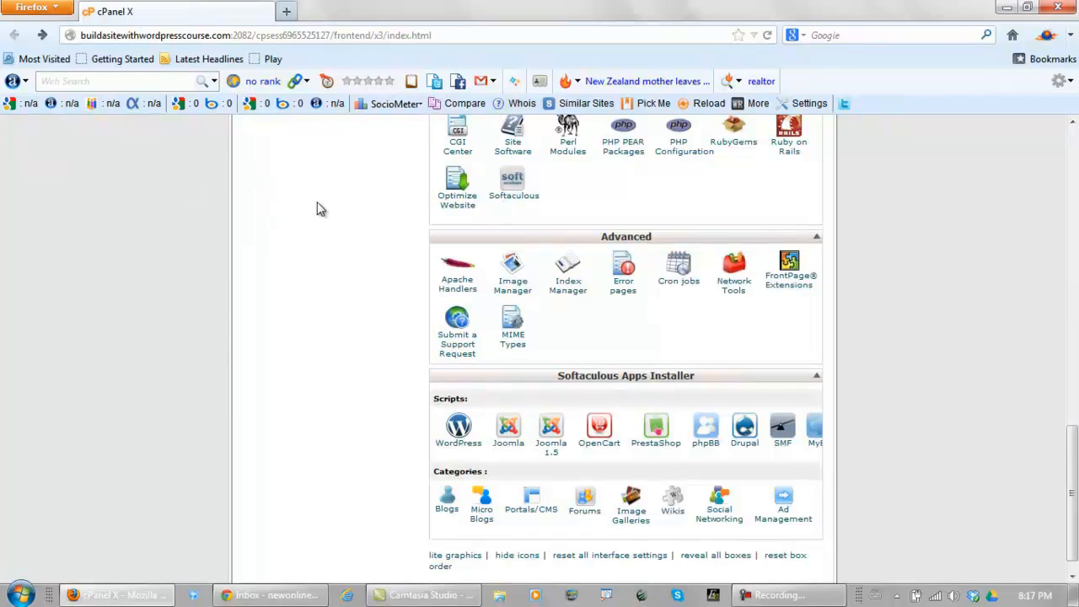
scroll(301, 224, "up", 2)
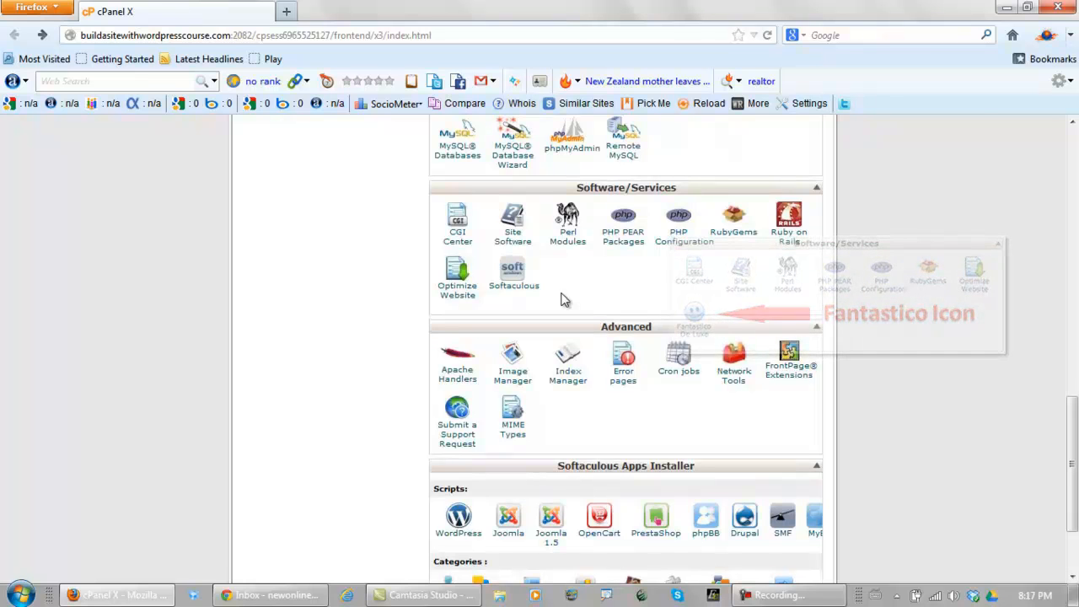
left_click(513, 274)
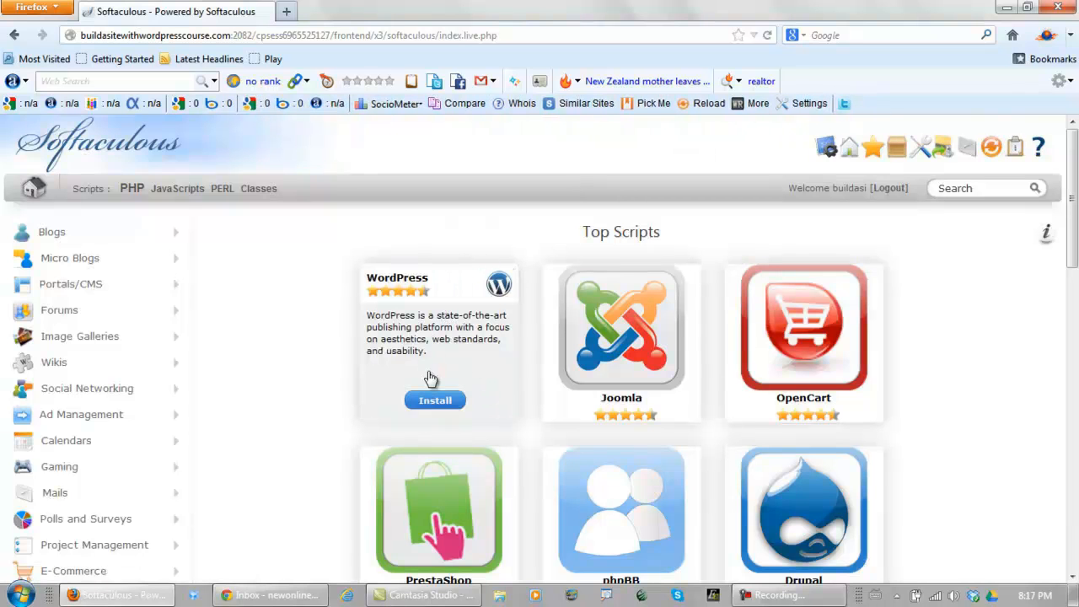
Open WordPress's Install settings and clear the 'wp' In Directory value to install at root
left_click(430, 377)
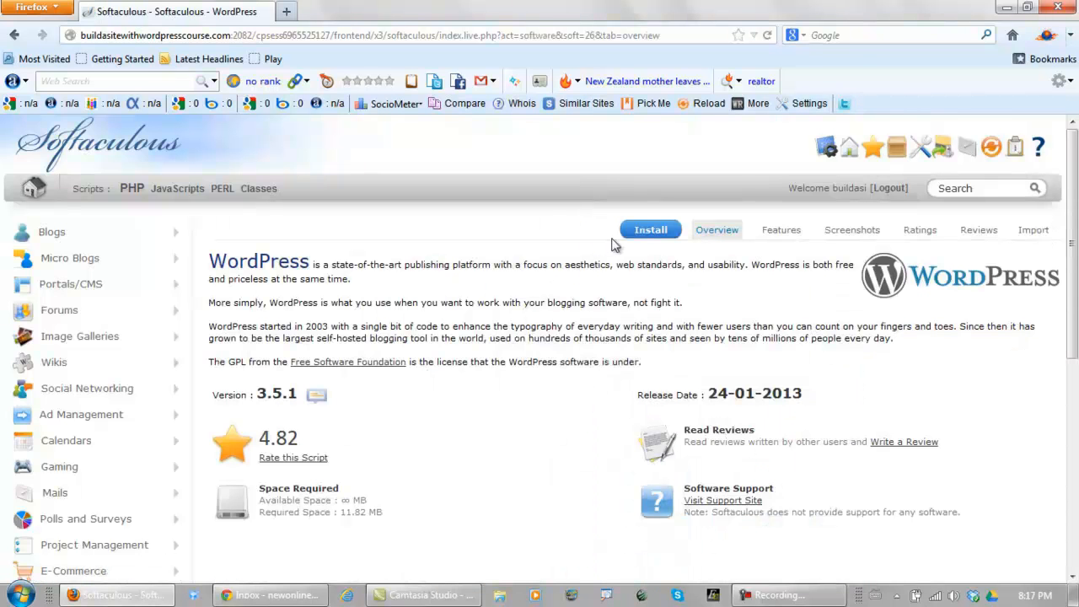
left_click(649, 230)
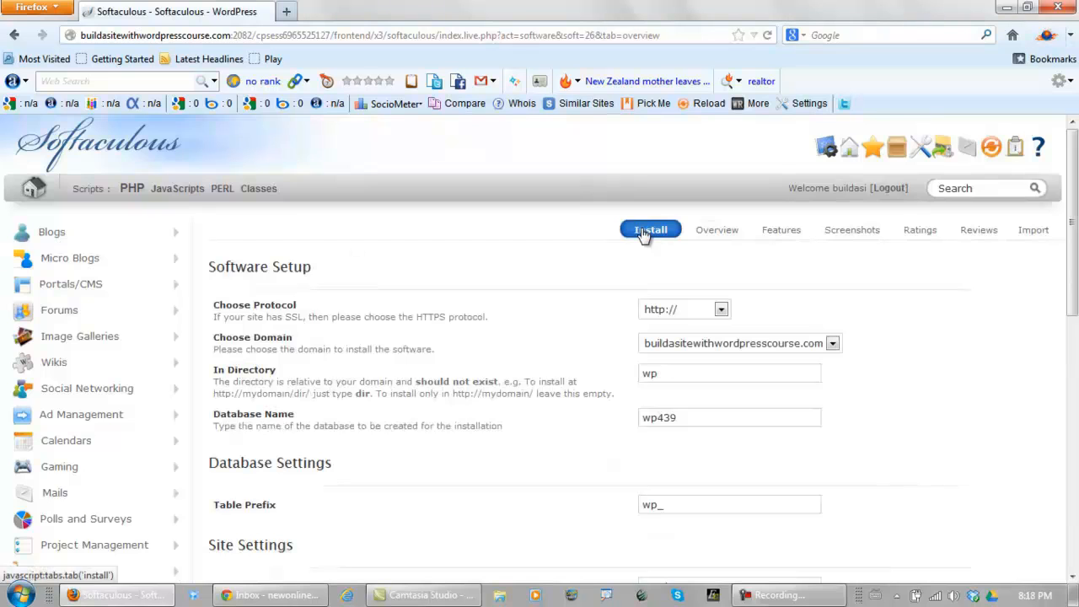
left_click_drag(1074, 211, 1074, 278)
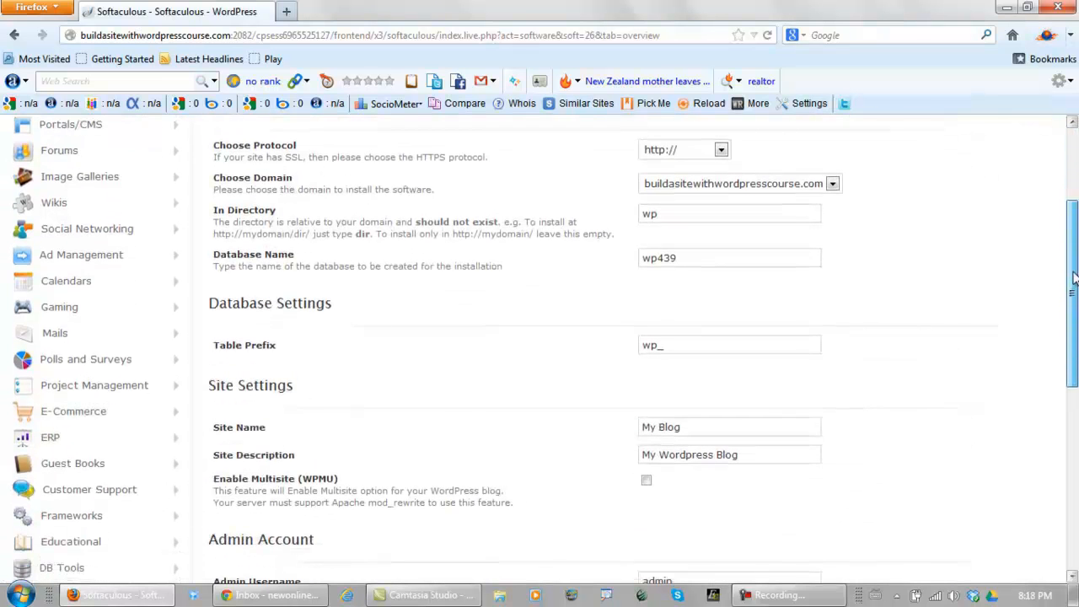
left_click_drag(659, 213, 563, 212)
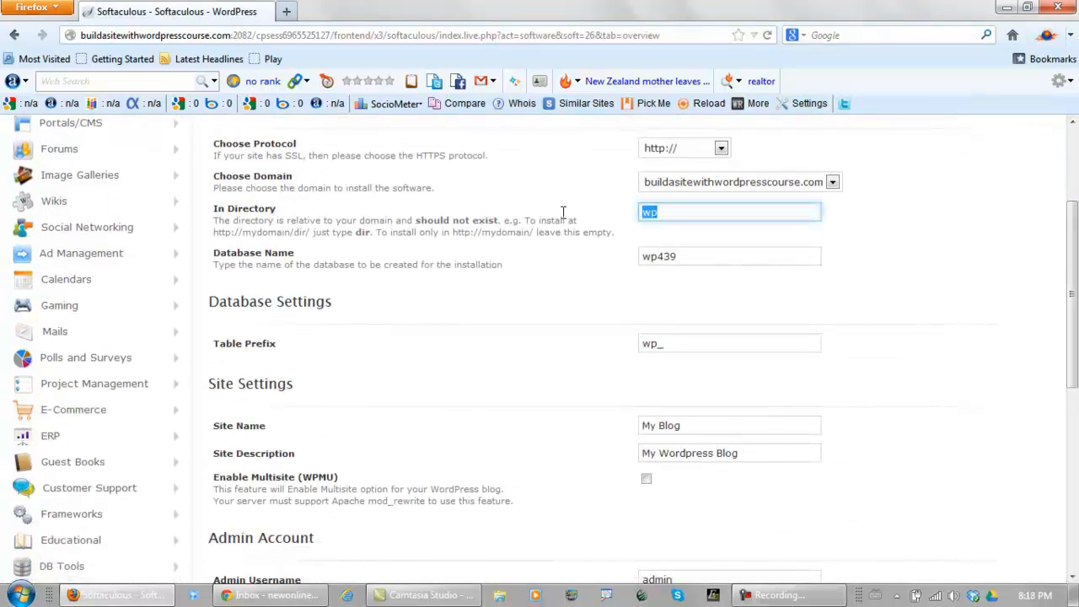
key("BackSpace")
Keep the remaining default My Blog settings and run the WordPress installation
scroll(528, 322, "down", 3)
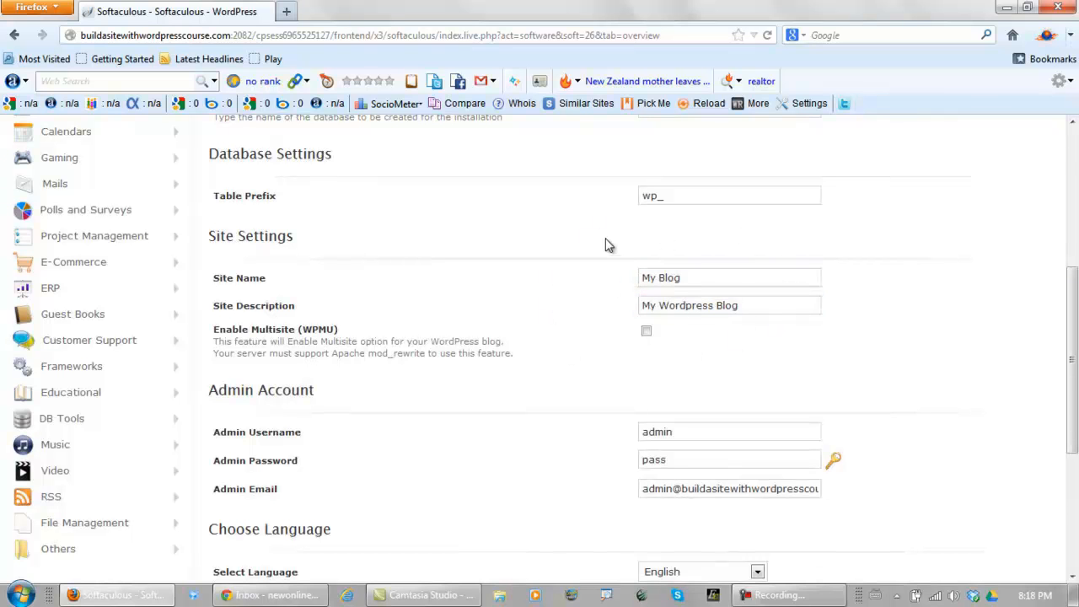
left_click_drag(1073, 315, 1073, 414)
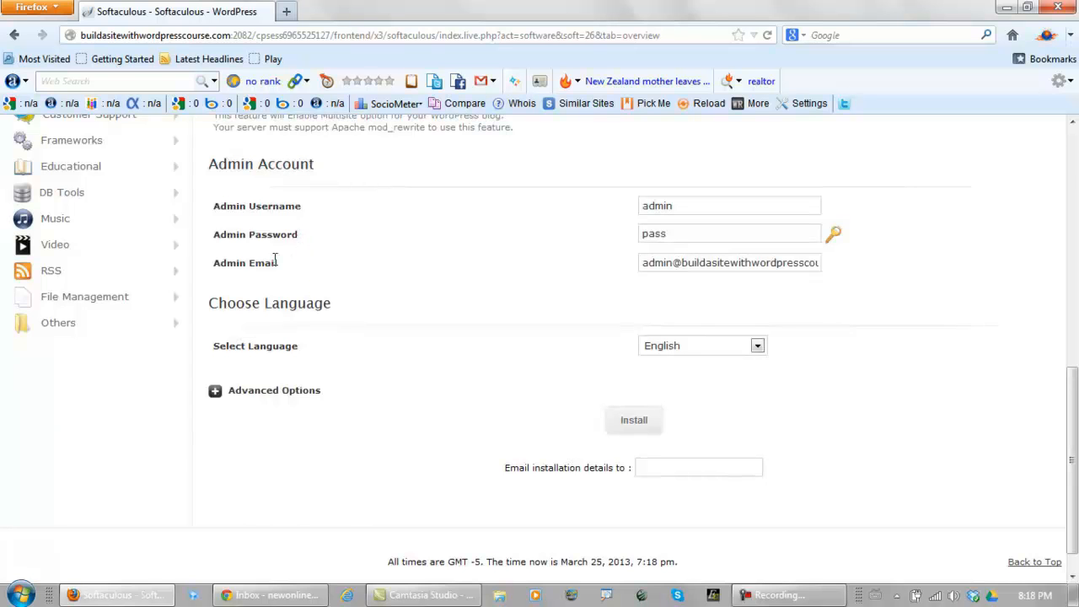
left_click(673, 467)
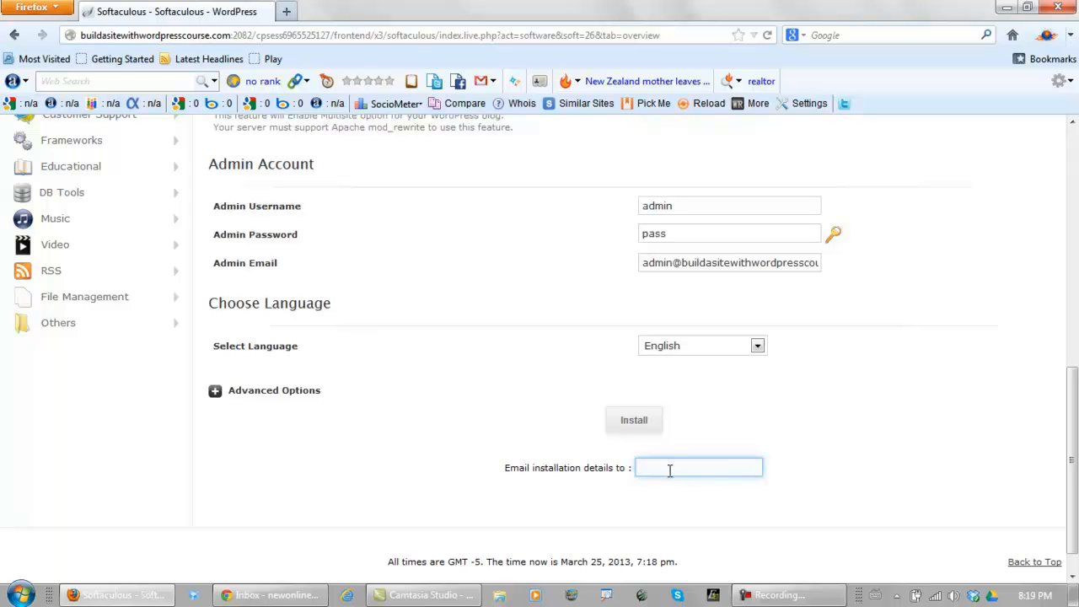
left_click(635, 419)
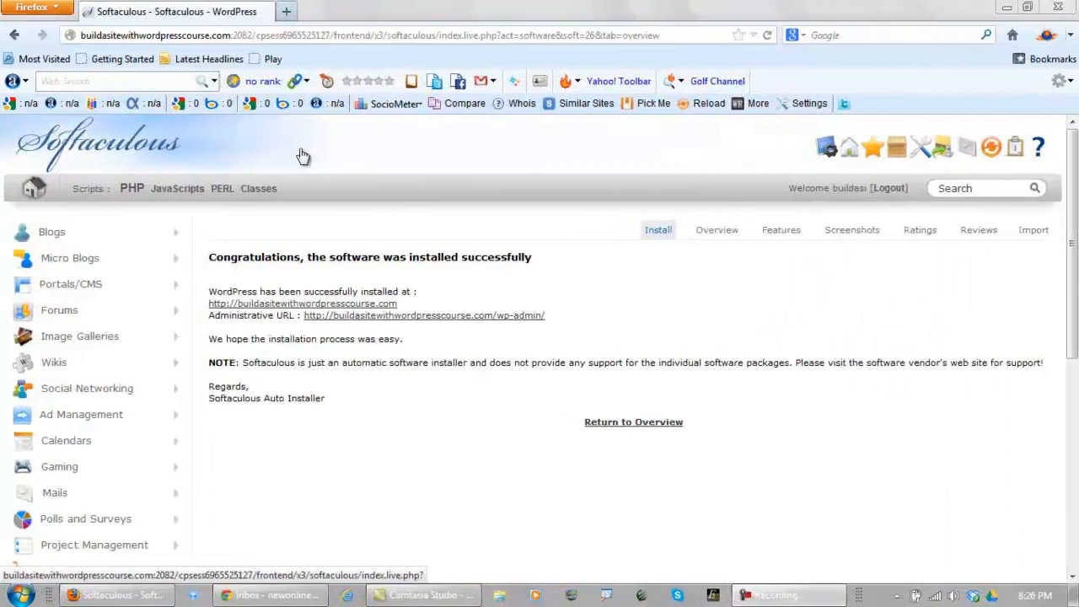
Open the wp-admin Administrative URL in a new tab and switch to it
right_click(425, 323)
left_click(449, 332)
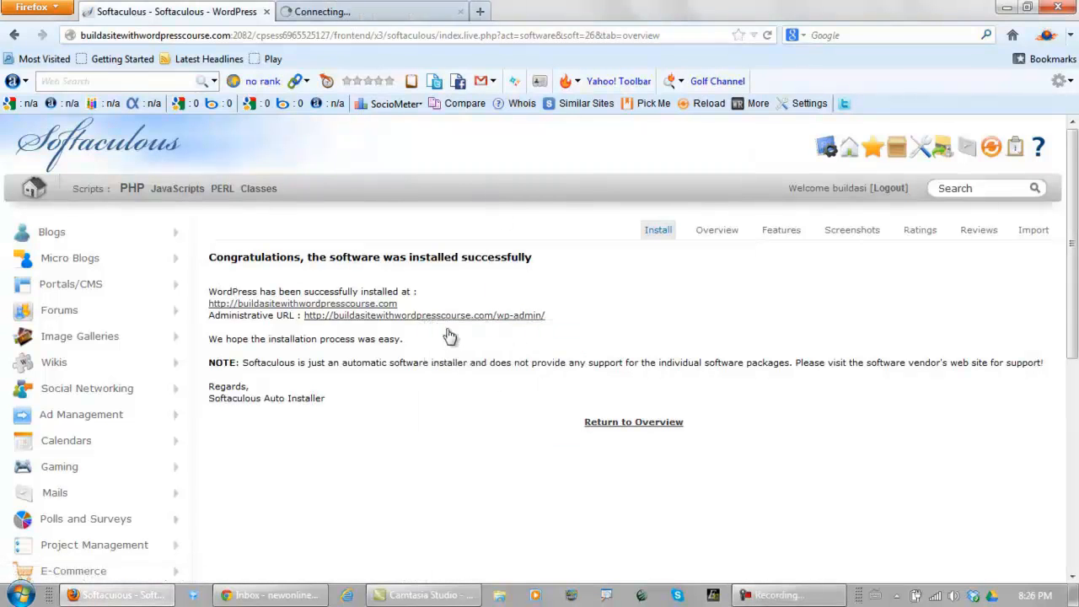
left_click(351, 12)
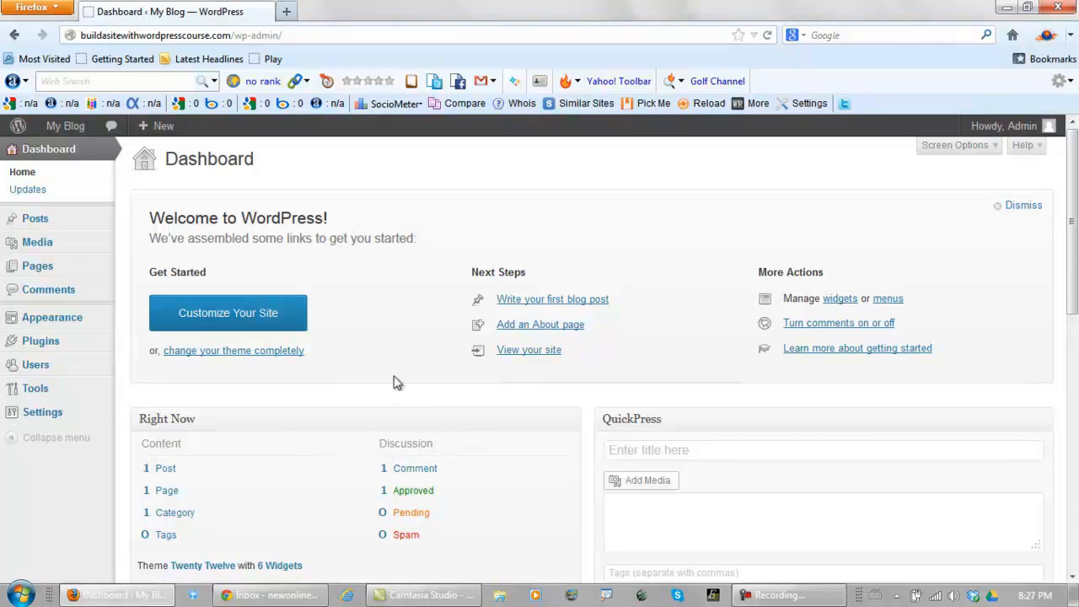
Open My Blog's Visit Site link in a new tab to view the Hello world! post
mouse_move(69, 134)
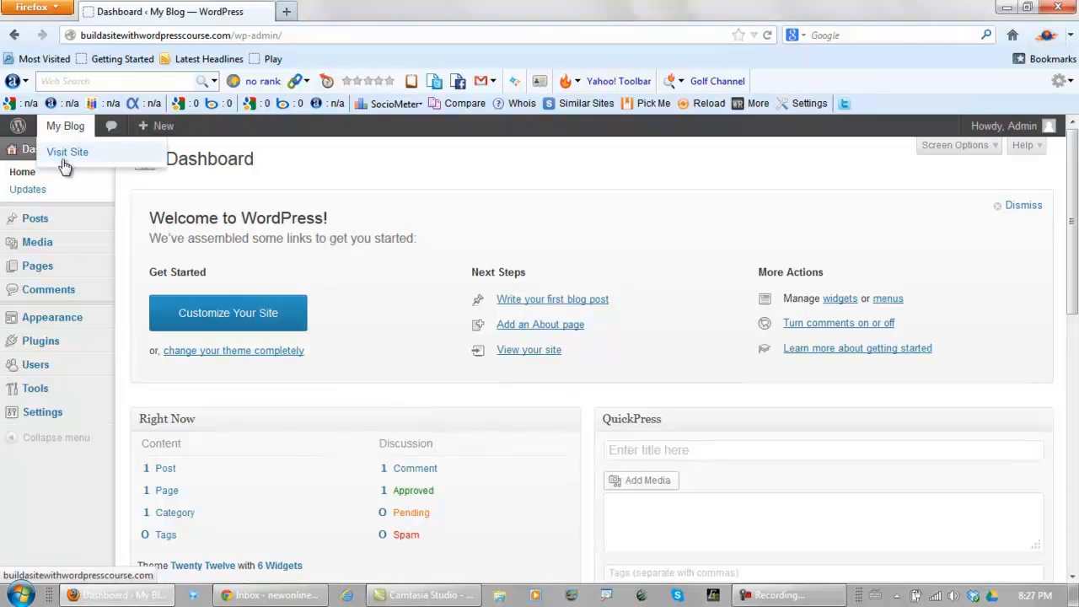
right_click(67, 153)
left_click(118, 168)
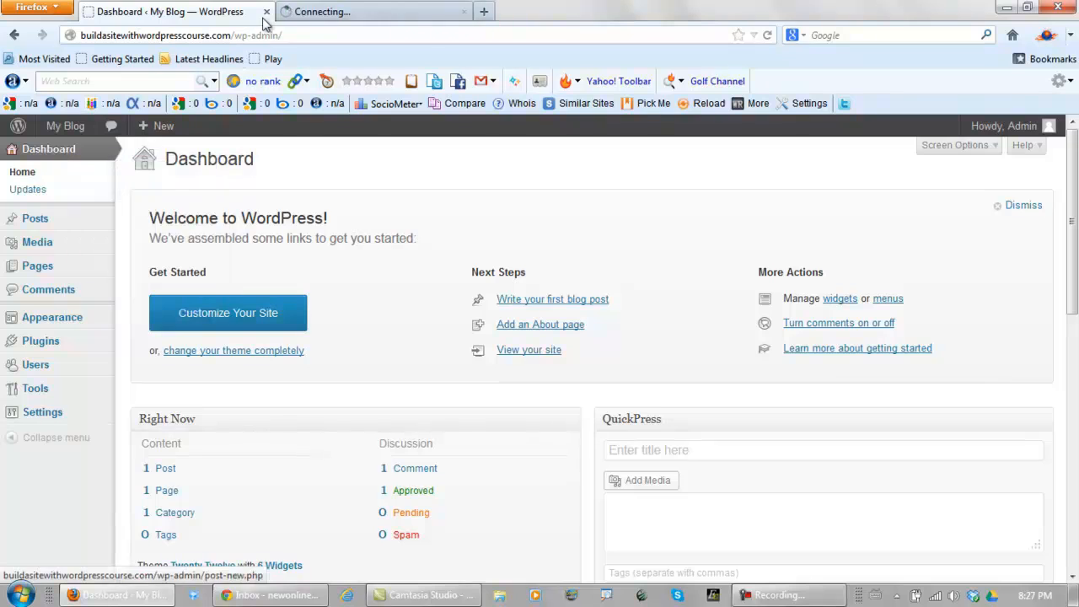
left_click(318, 13)
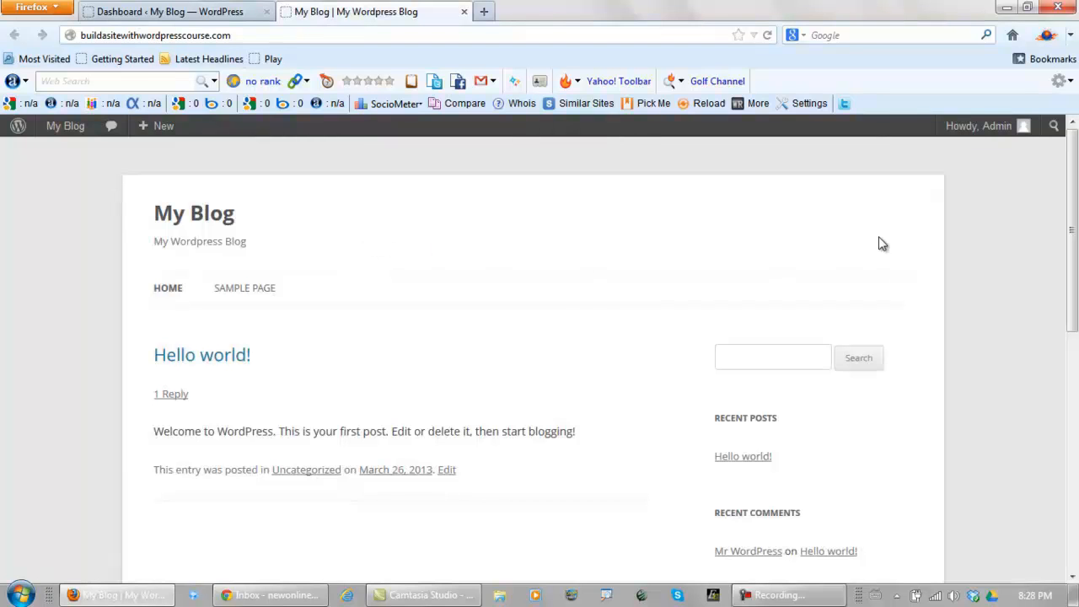
mouse_move(1074, 191)
left_mouse_down()
mouse_move(1076, 435)
mouse_move(1076, 172)
left_mouse_up()
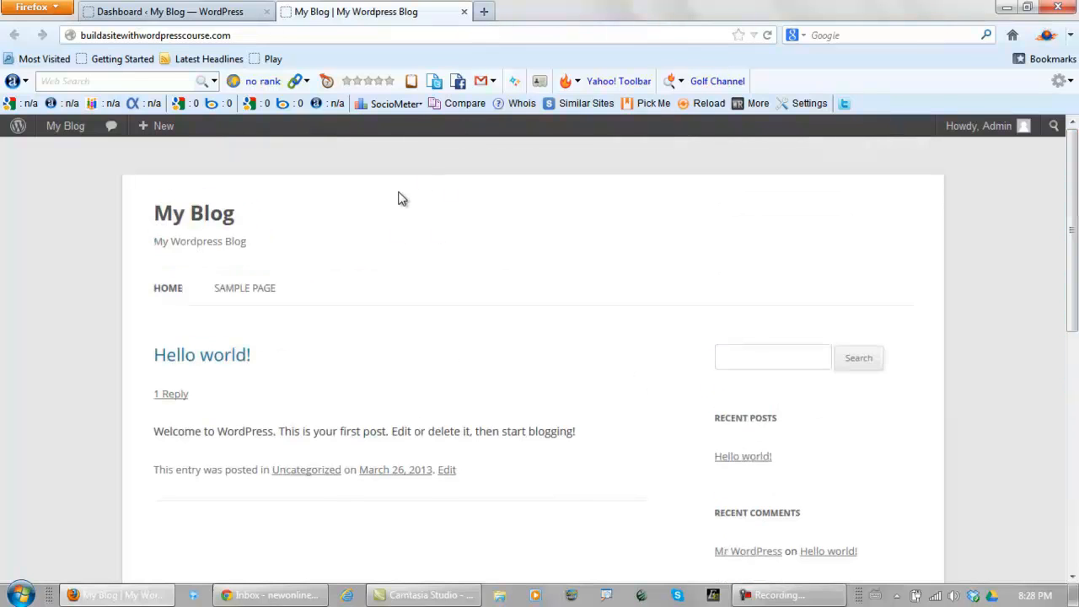